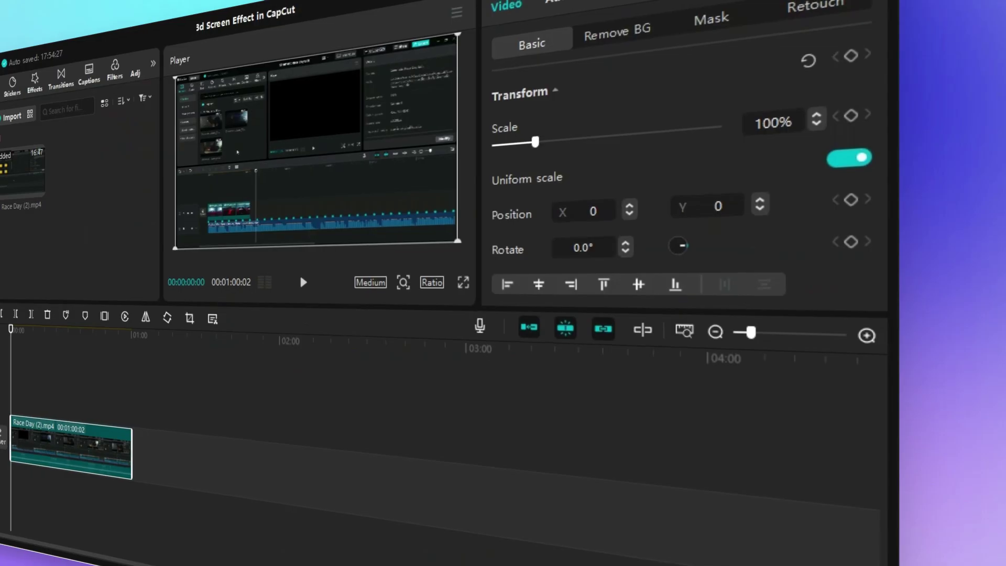
# Step: Browse the combo animations for the Race Day (2).mp4 clip and pick Angle 2
pyautogui.click(989, 103)
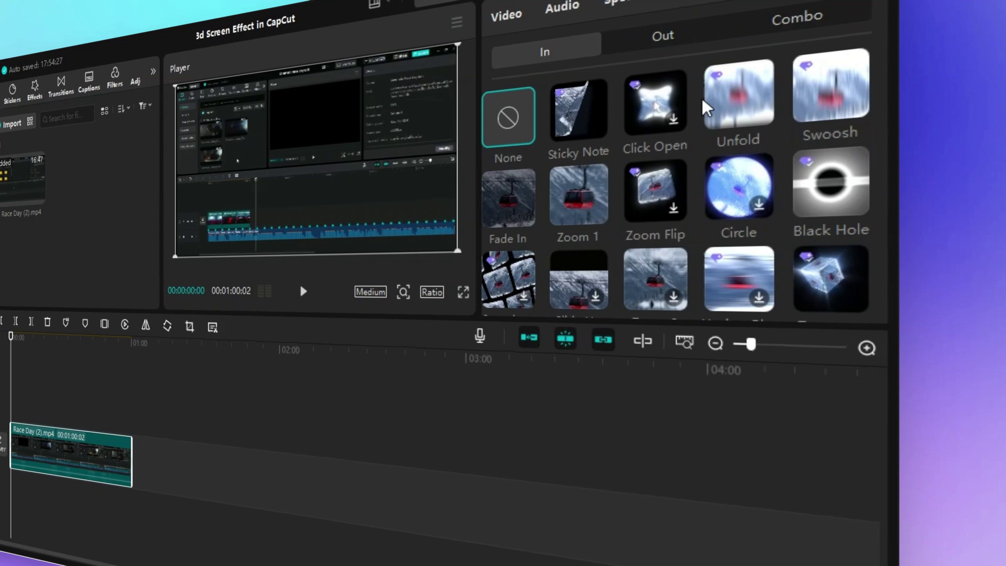
pyautogui.click(795, 13)
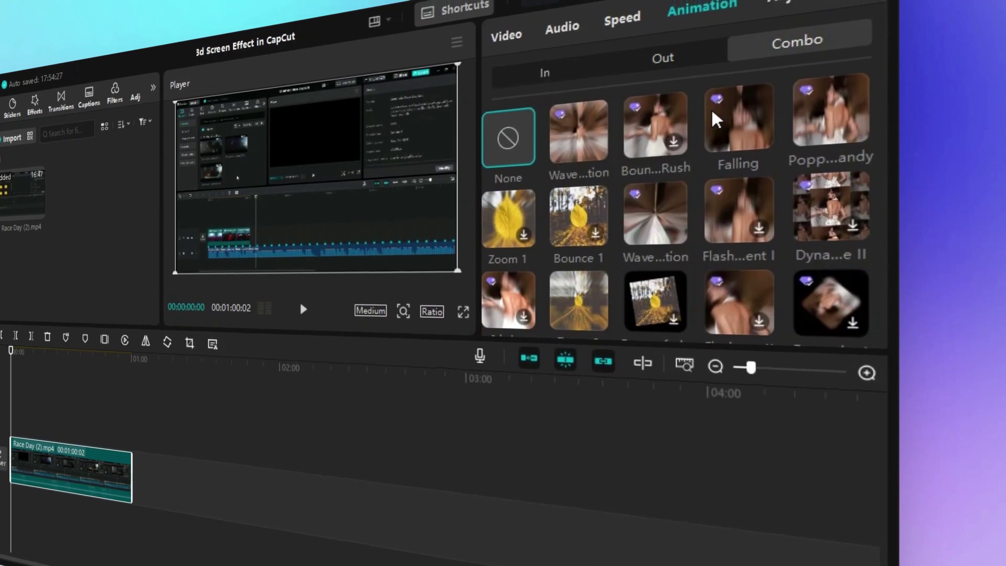
pyautogui.scroll(-2, 693, 200)
pyautogui.scroll(-5, 698, 203)
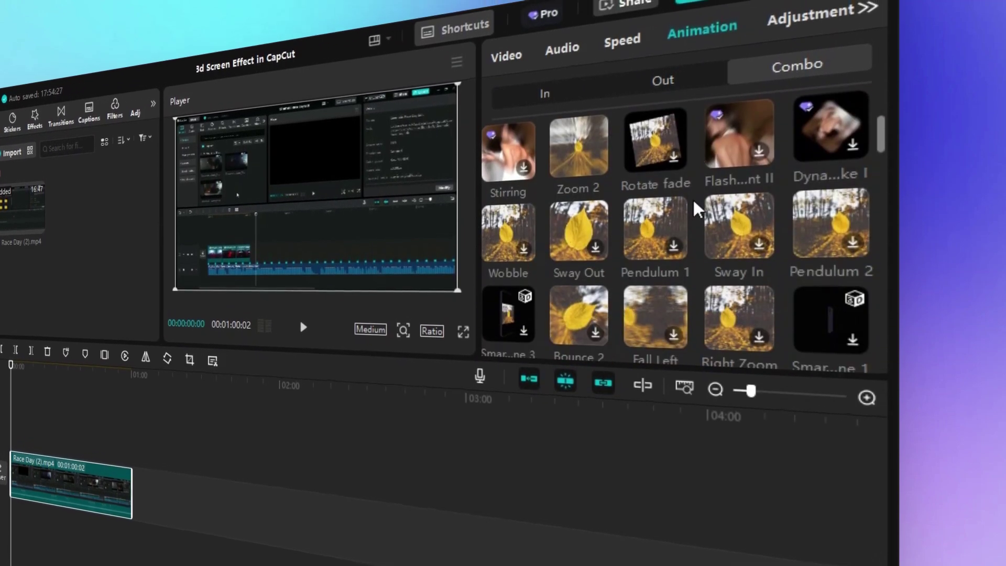
pyautogui.scroll(-3, 697, 227)
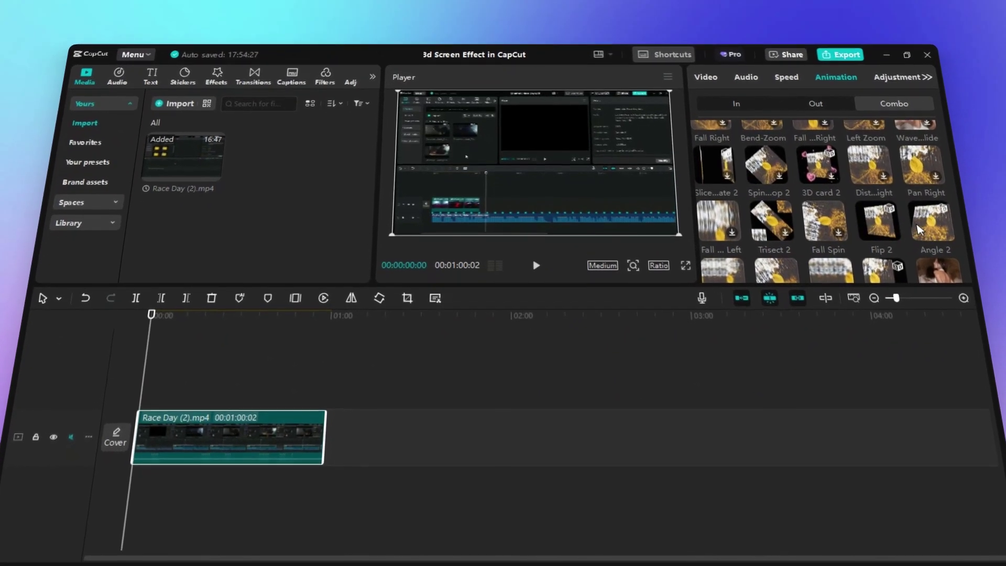
pyautogui.click(920, 231)
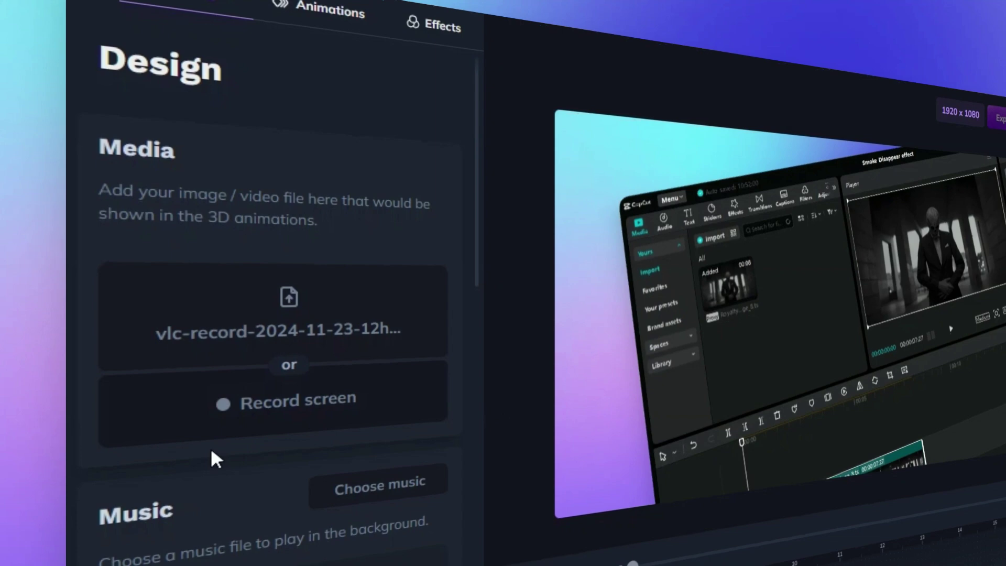
# Step: In Slant it, look over the design settings, add the Close up 1 animation to the timeline and preview it
pyautogui.scroll(-10, 190, 471)
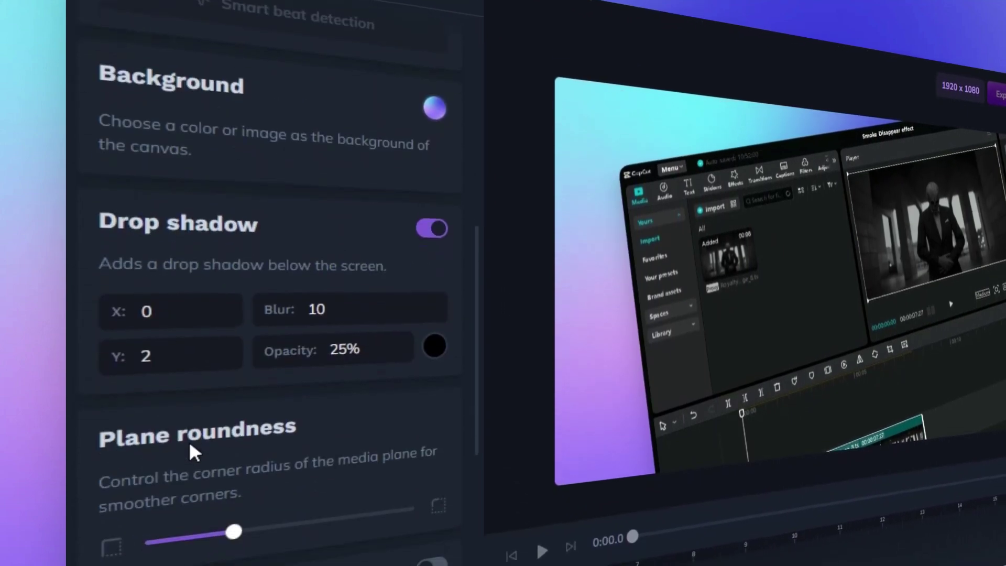
pyautogui.scroll(10, 190, 443)
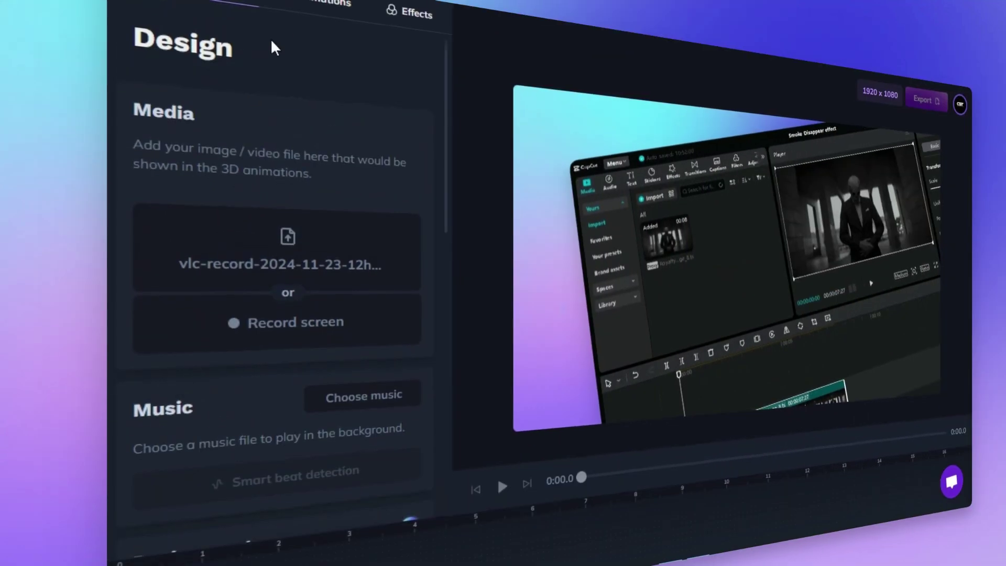
pyautogui.click(318, 12)
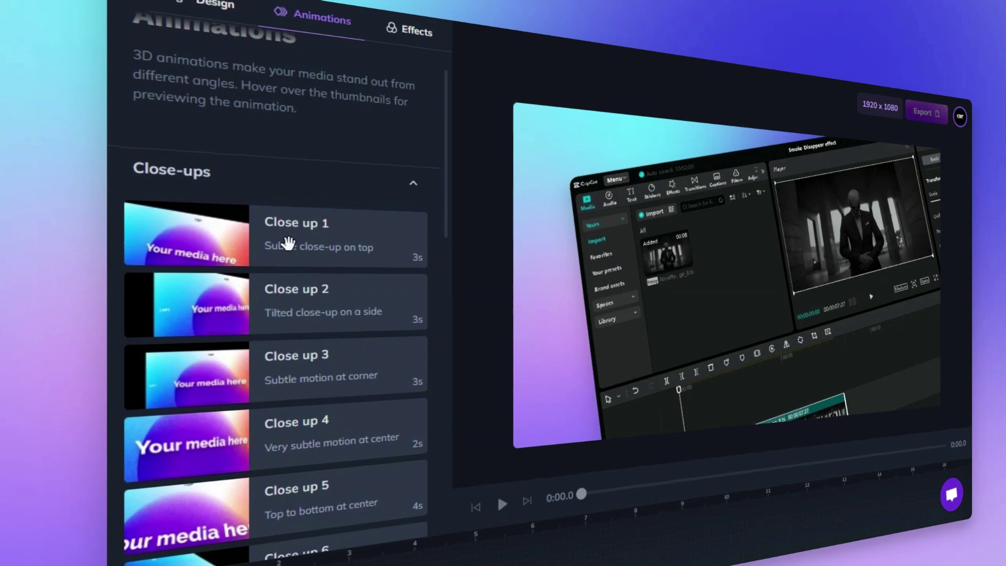
pyautogui.click(336, 256)
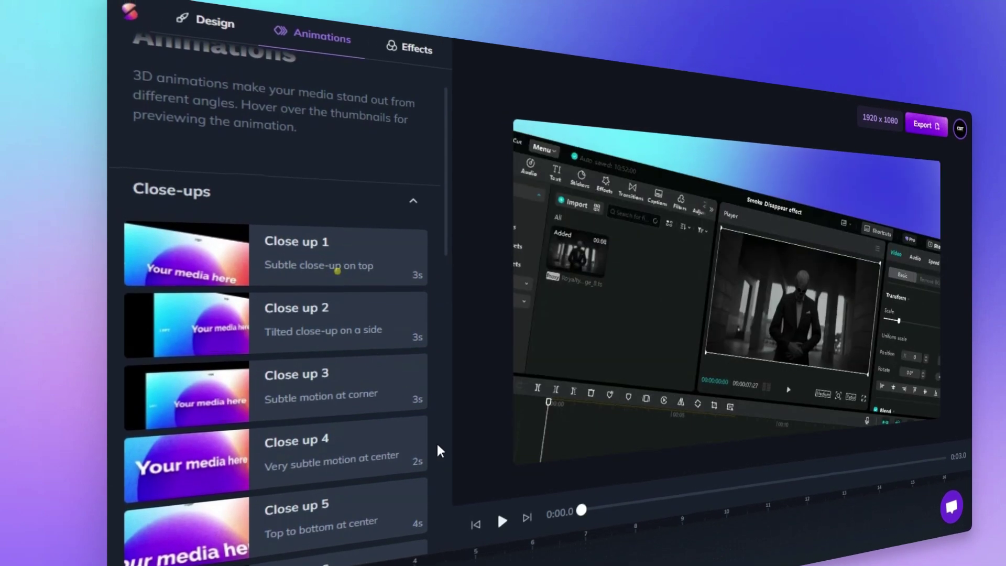
pyautogui.click(502, 527)
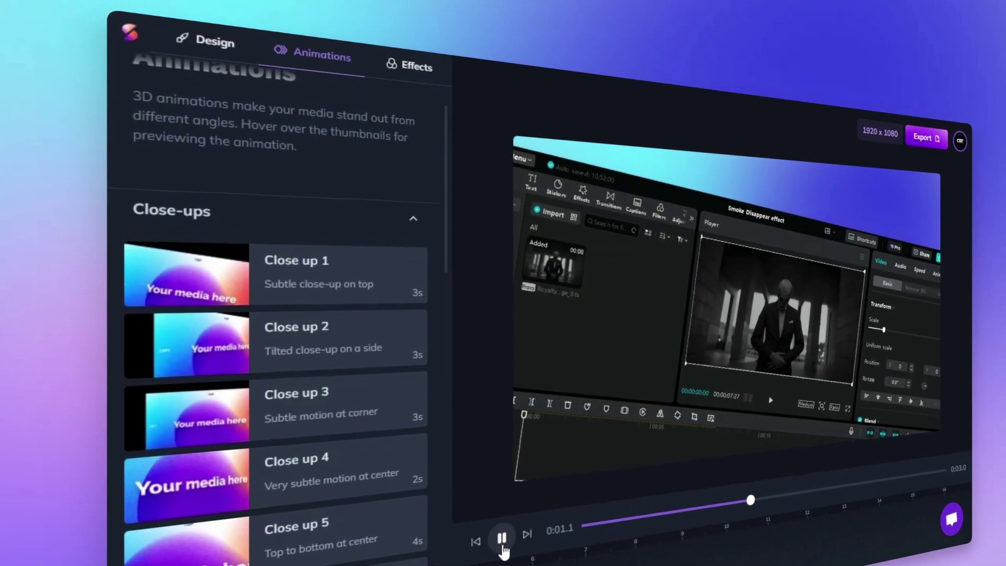
pyautogui.click(501, 543)
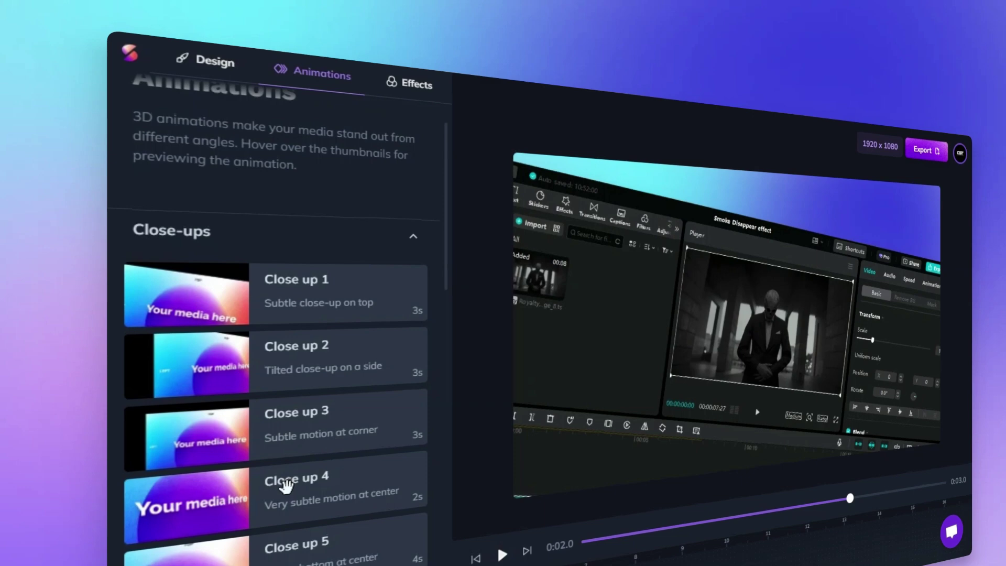
# Step: Add the Close up 8 animation after Close up 1 on the timeline and play the sequence
pyautogui.scroll(-3, 286, 483)
pyautogui.scroll(-3, 150, 383)
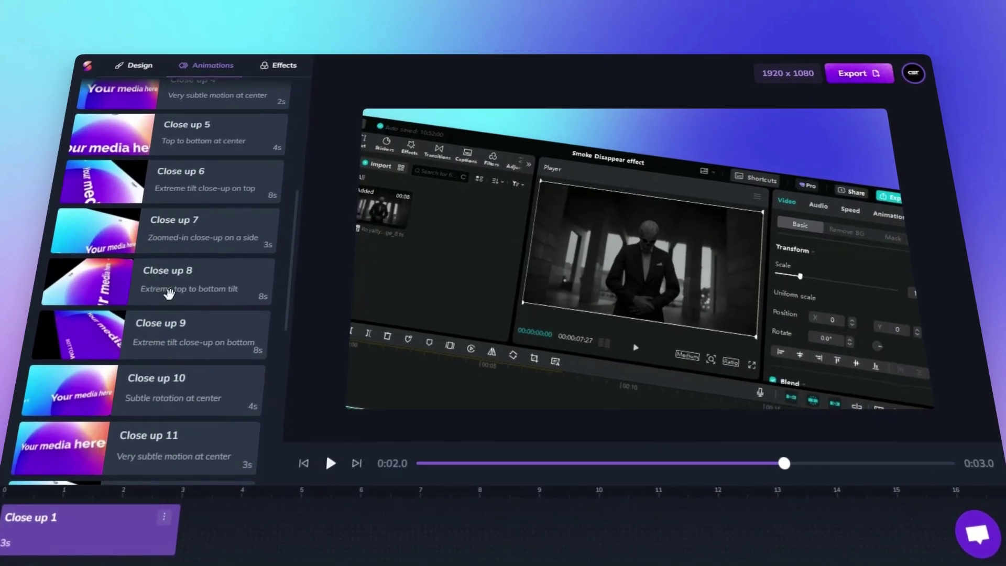
pyautogui.click(180, 304)
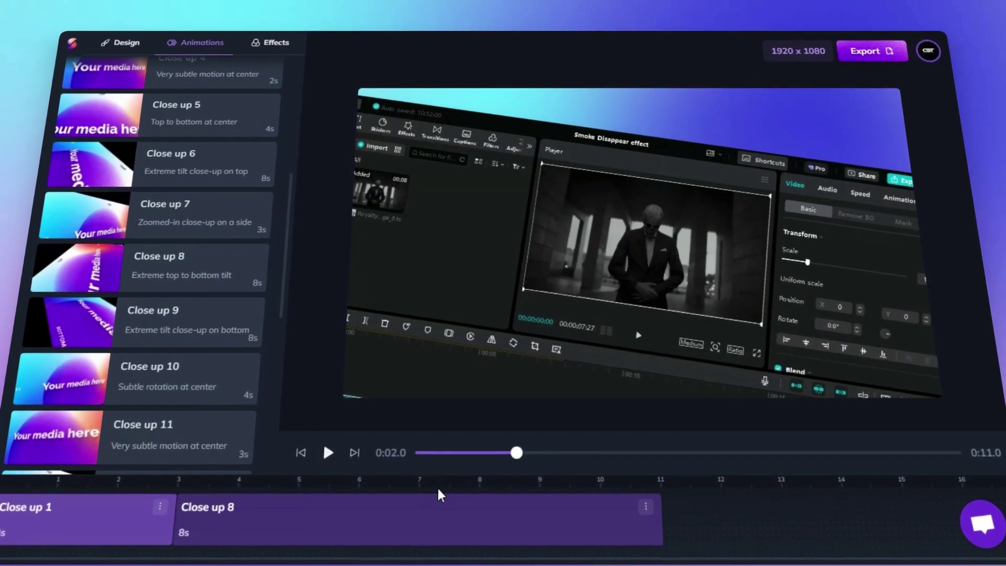
pyautogui.click(332, 447)
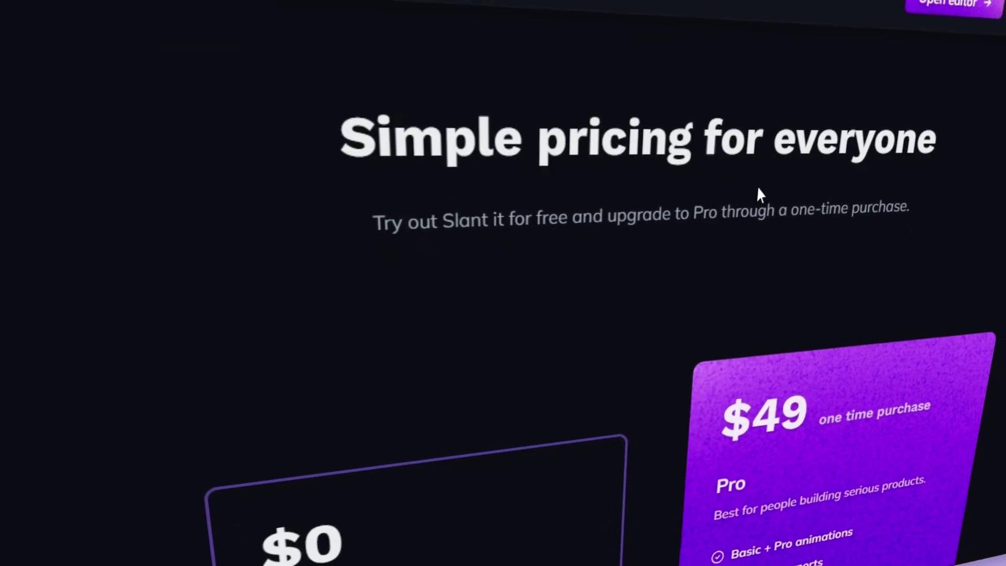
# Step: Look over the pricing plans and open the 1920 x 1080 canvas size options in the editor
pyautogui.scroll(-5, 744, 193)
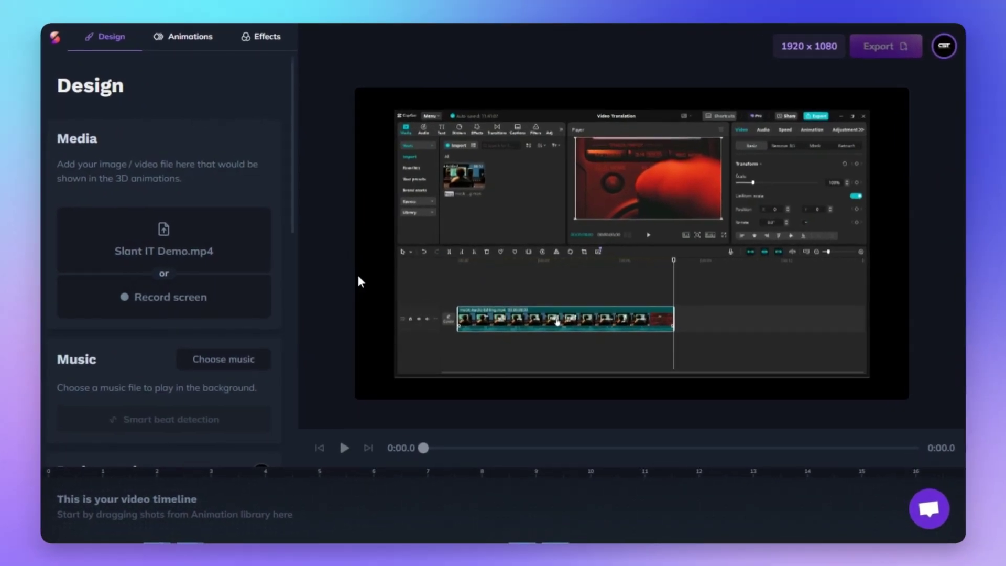
pyautogui.click(816, 50)
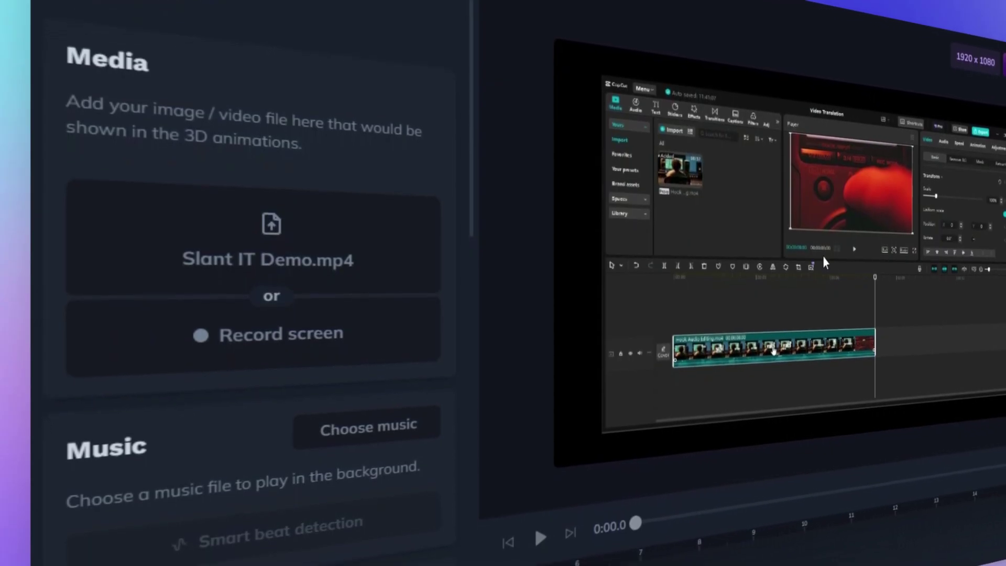
# Step: Try solid green #22c55e and blue #3b82f6 as the canvas background colour
pyautogui.scroll(-4, 411, 344)
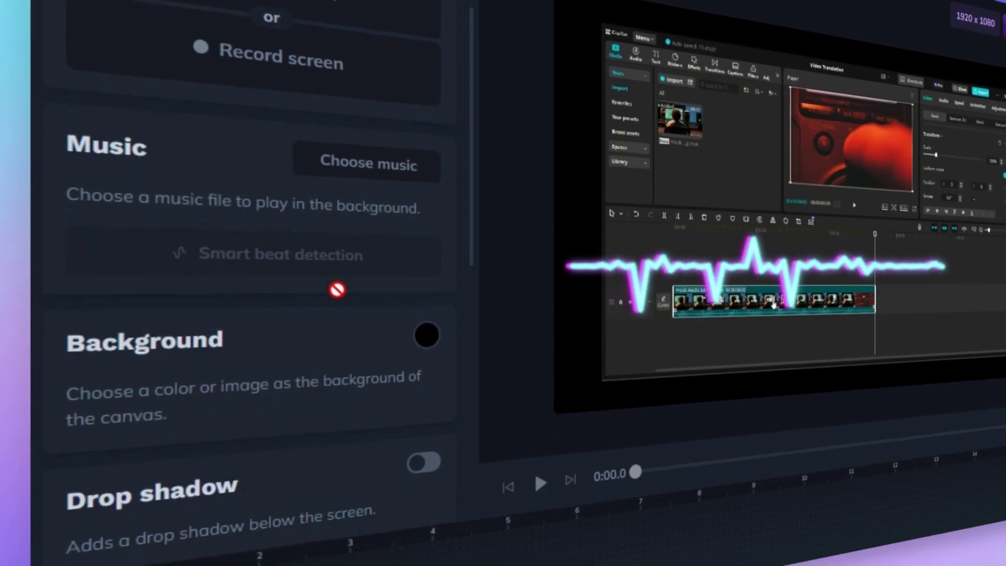
pyautogui.click(427, 247)
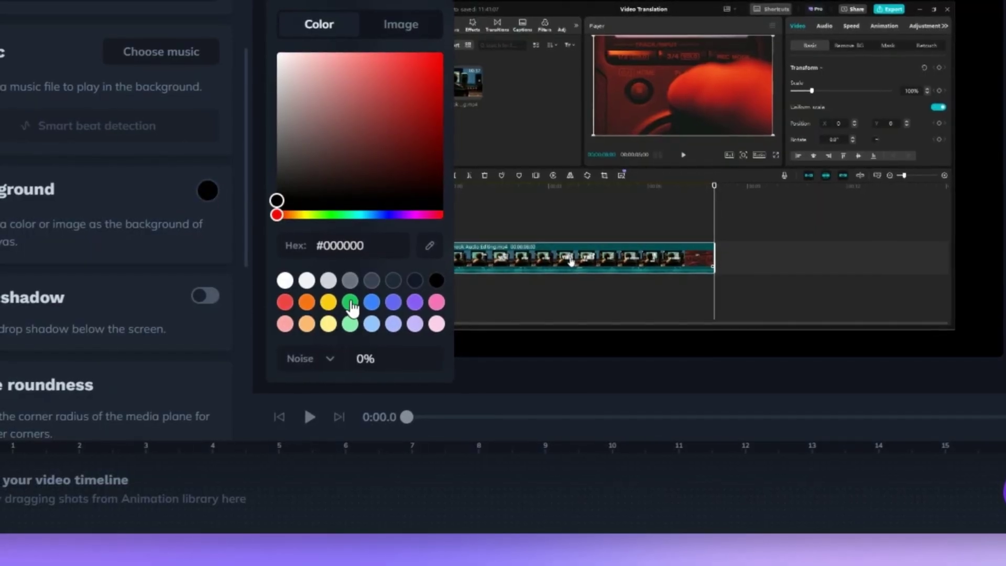
pyautogui.click(350, 302)
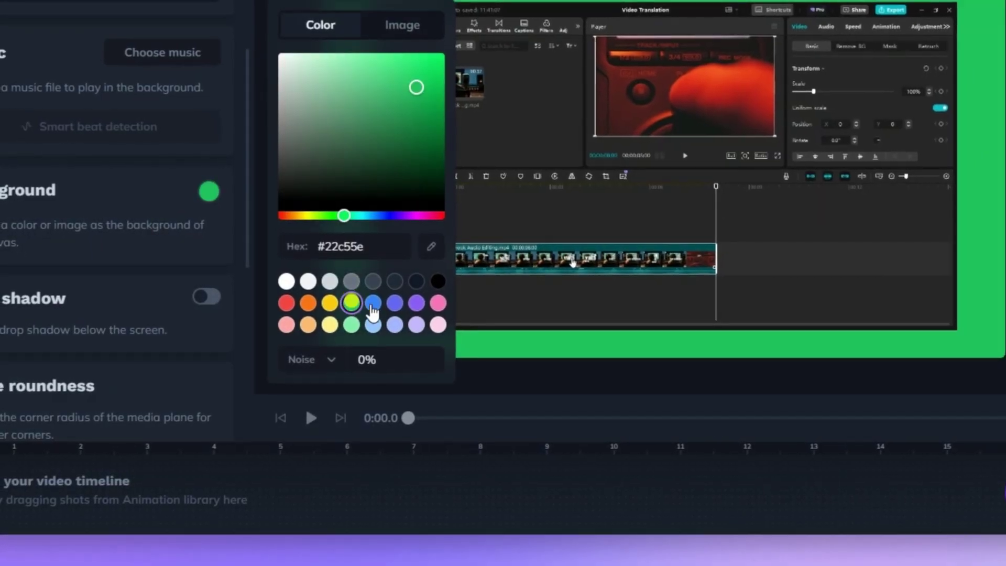
pyautogui.click(372, 302)
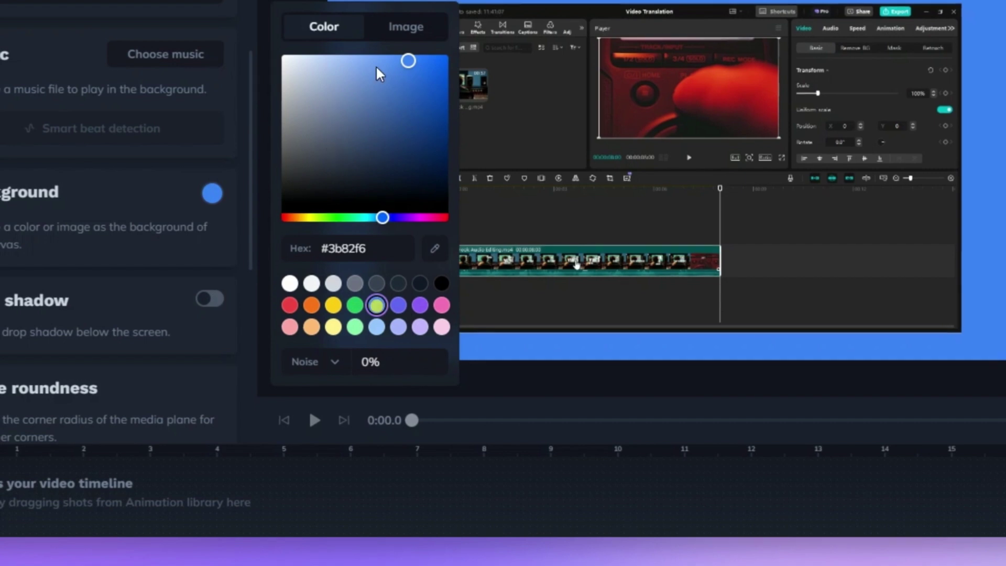
# Step: Use the cyan, blue and purple gradient image as the canvas background
pyautogui.click(405, 26)
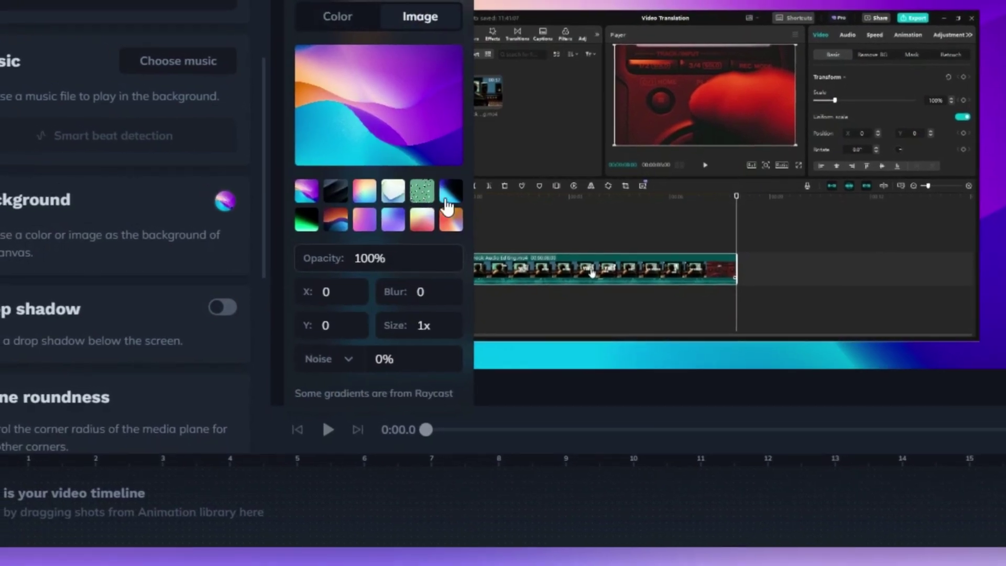
pyautogui.click(409, 229)
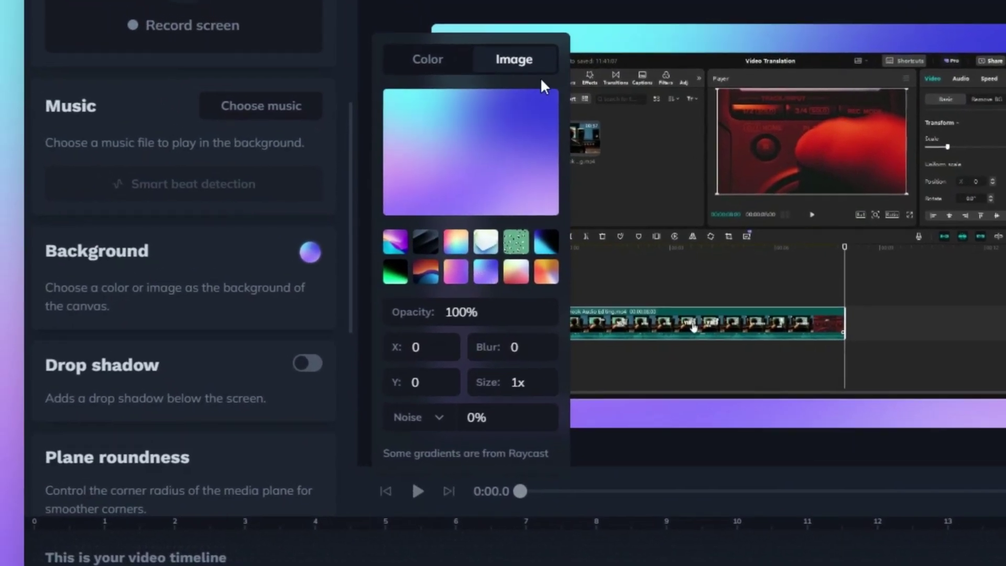
pyautogui.click(231, 393)
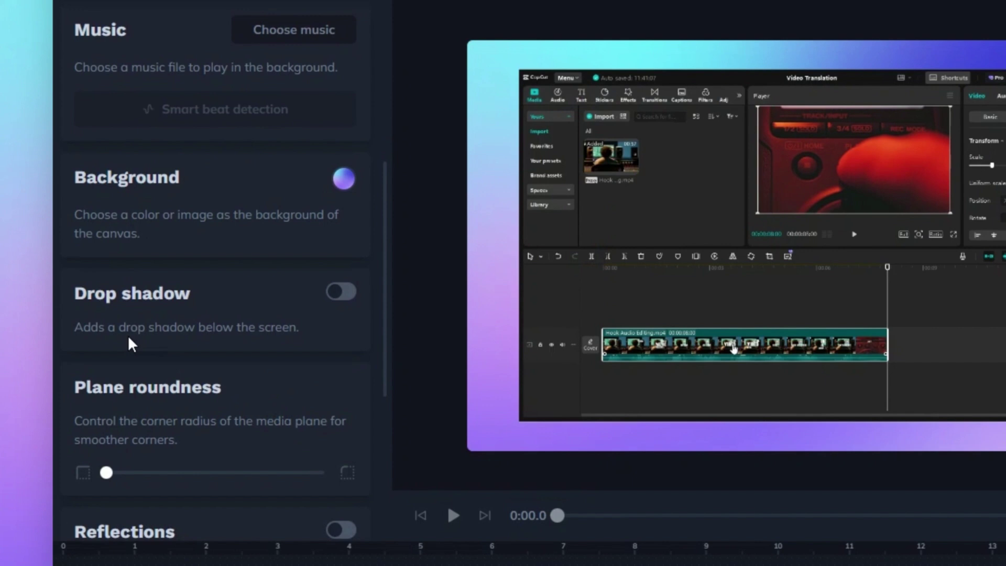
# Step: Enable the drop shadow and raise the plane roundness to about a quarter of its range
pyautogui.click(323, 294)
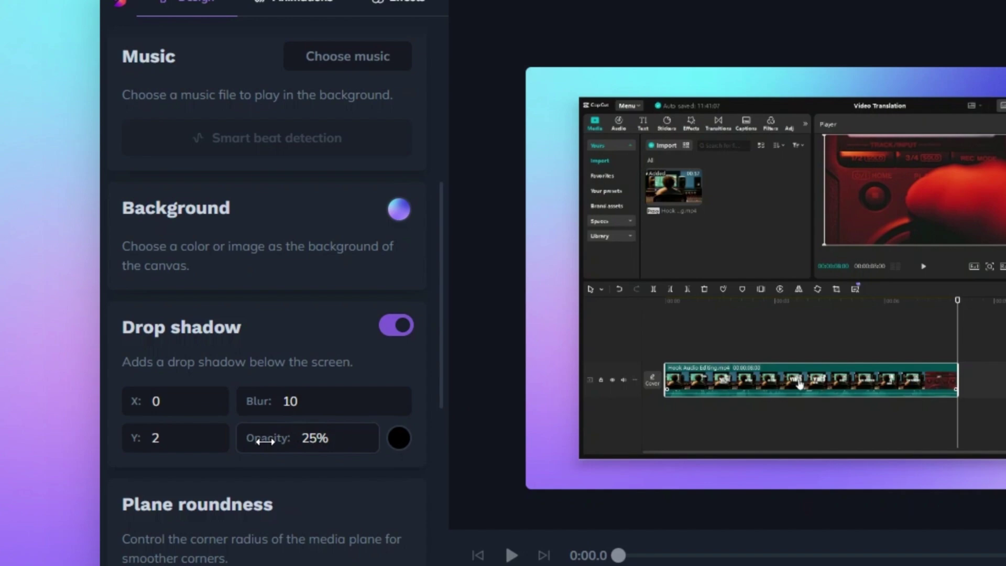
pyautogui.scroll(-3, 274, 432)
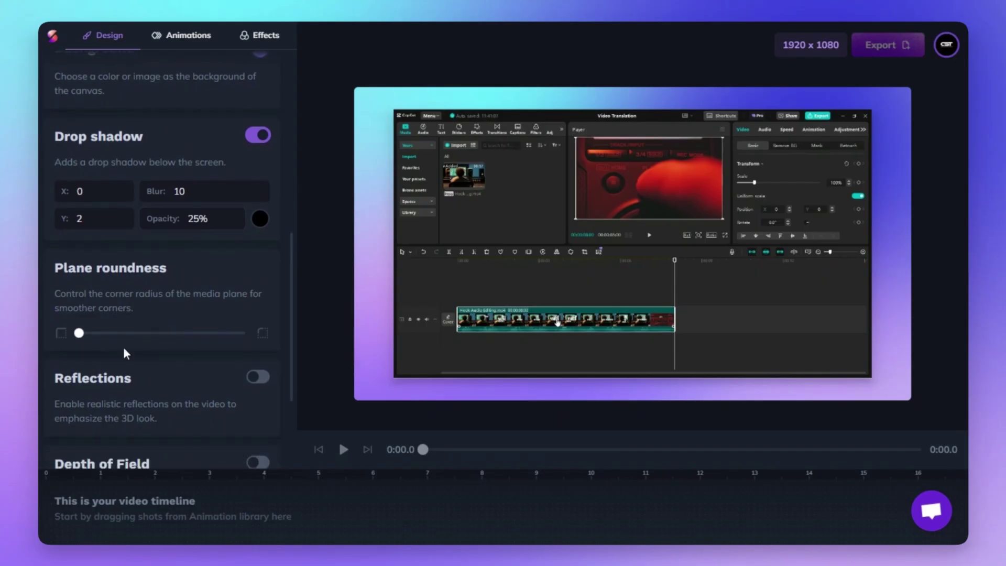
pyautogui.moveTo(125, 336); pyautogui.dragTo(91, 336)
pyautogui.scroll(-2, 125, 358)
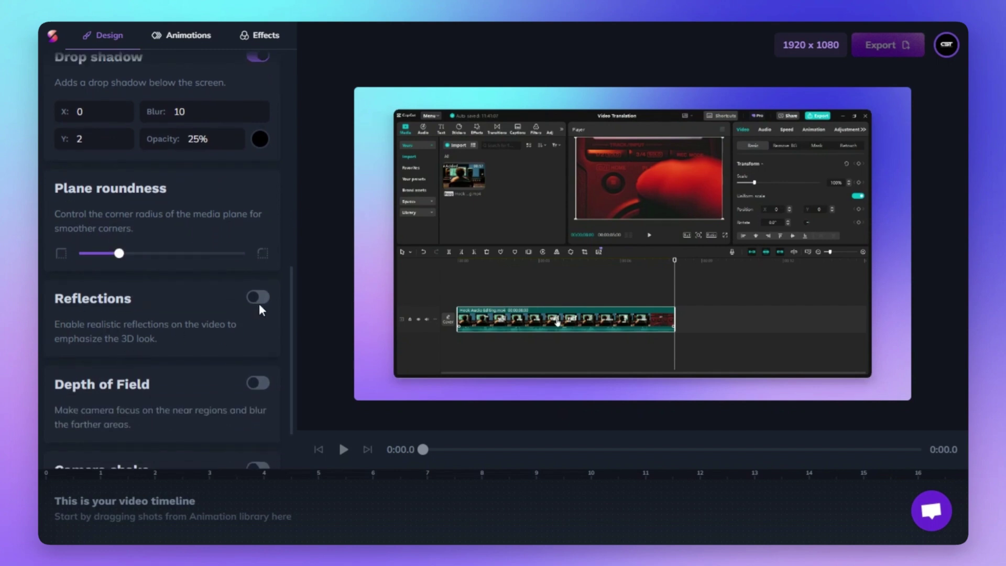
# Step: Try the reflections effect on the media plane with its default settings
pyautogui.click(258, 297)
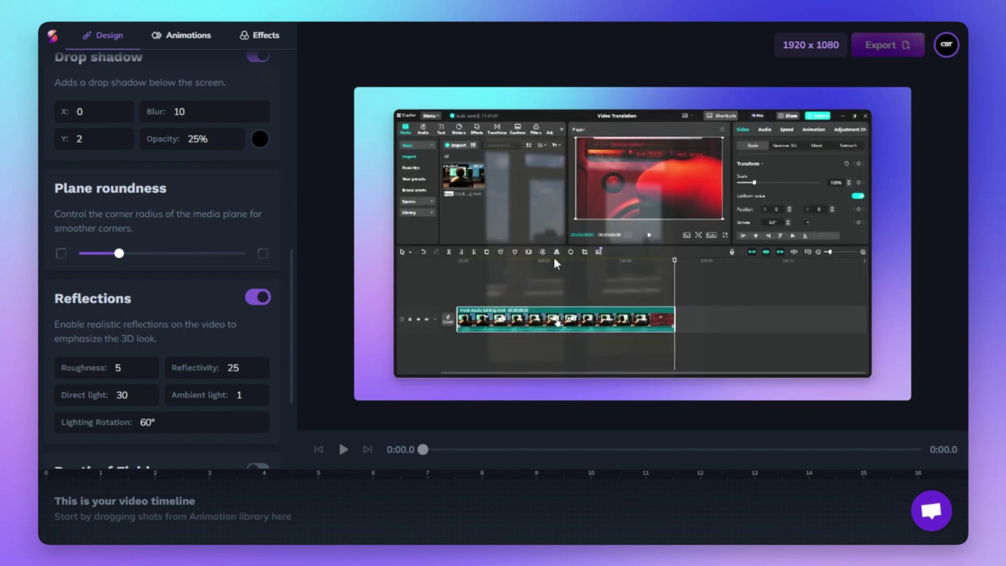
pyautogui.scroll(-1, 217, 322)
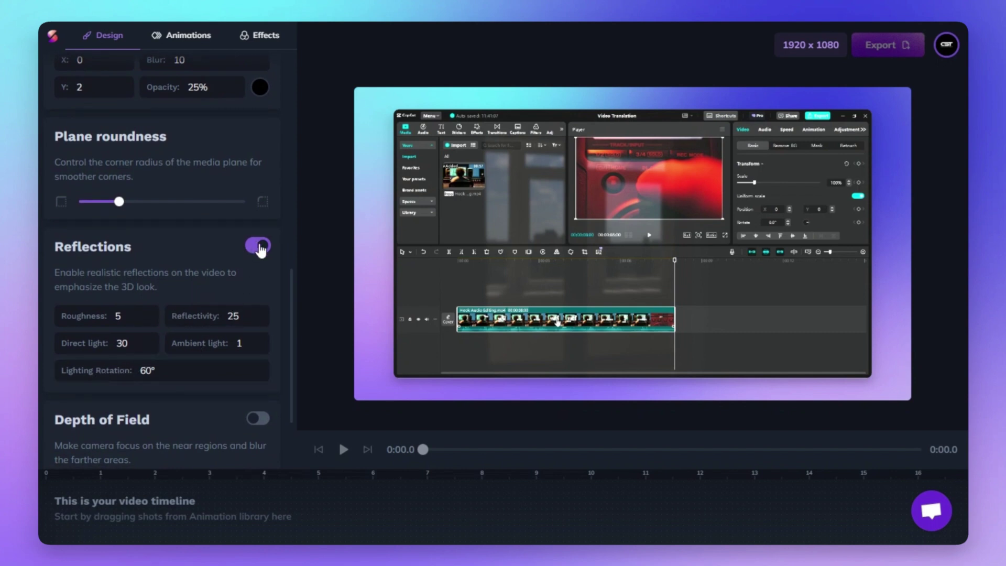
pyautogui.click(258, 245)
# Step: Try the depth of field effect with its default blur strength and focal radius
pyautogui.scroll(-1, 199, 318)
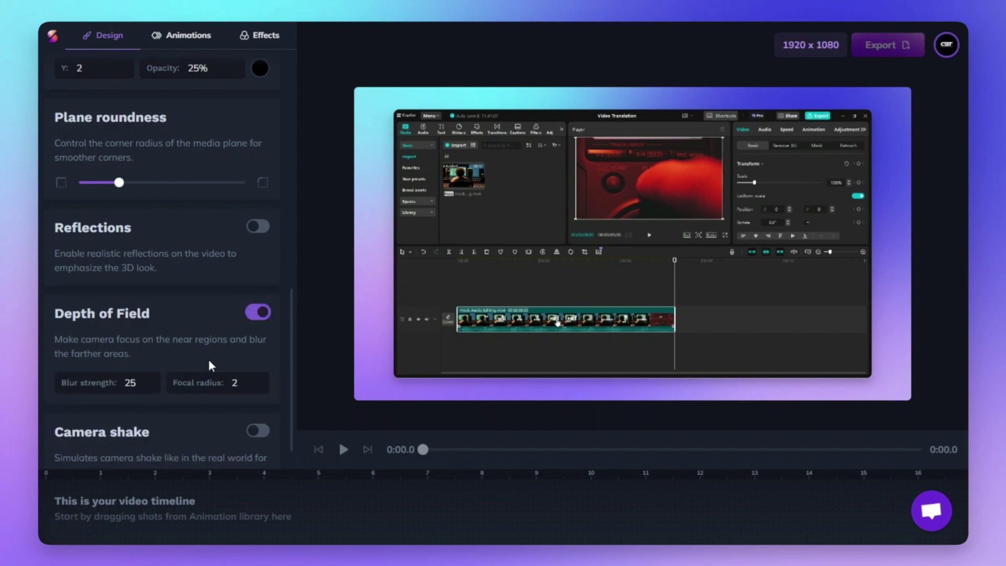
pyautogui.scroll(-2, 208, 357)
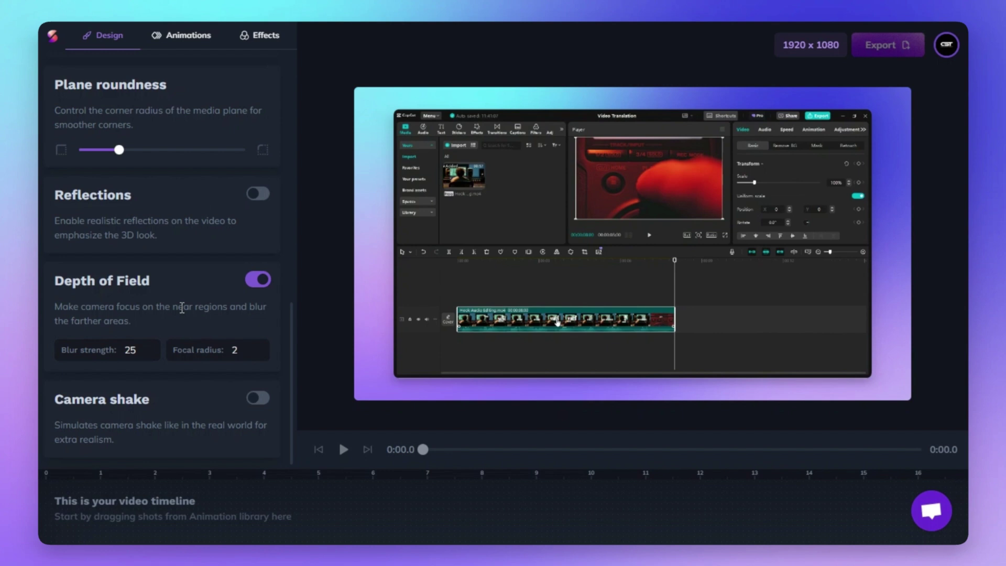
pyautogui.click(258, 281)
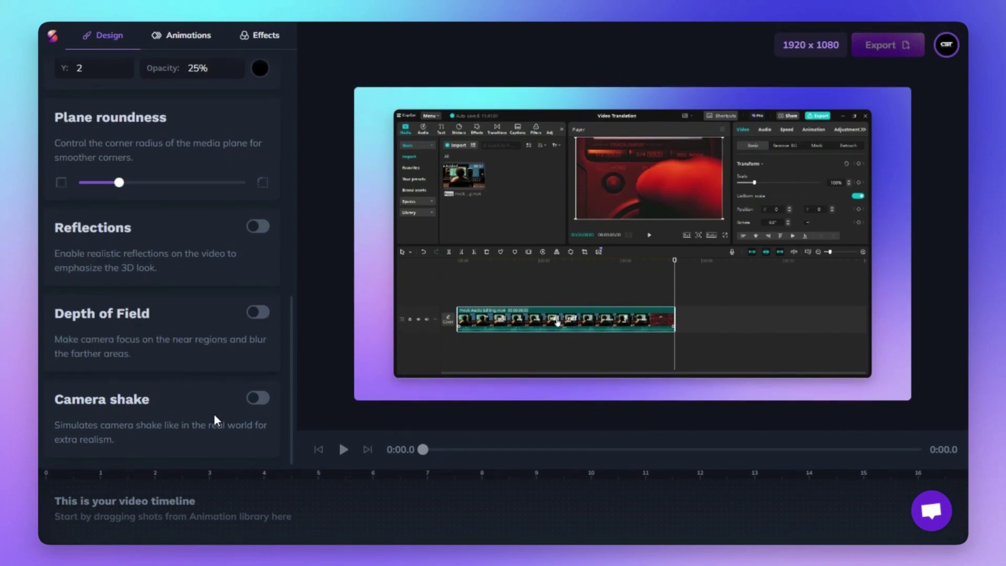
# Step: Enable camera shake and select the middle handle on its shake graph
pyautogui.click(257, 401)
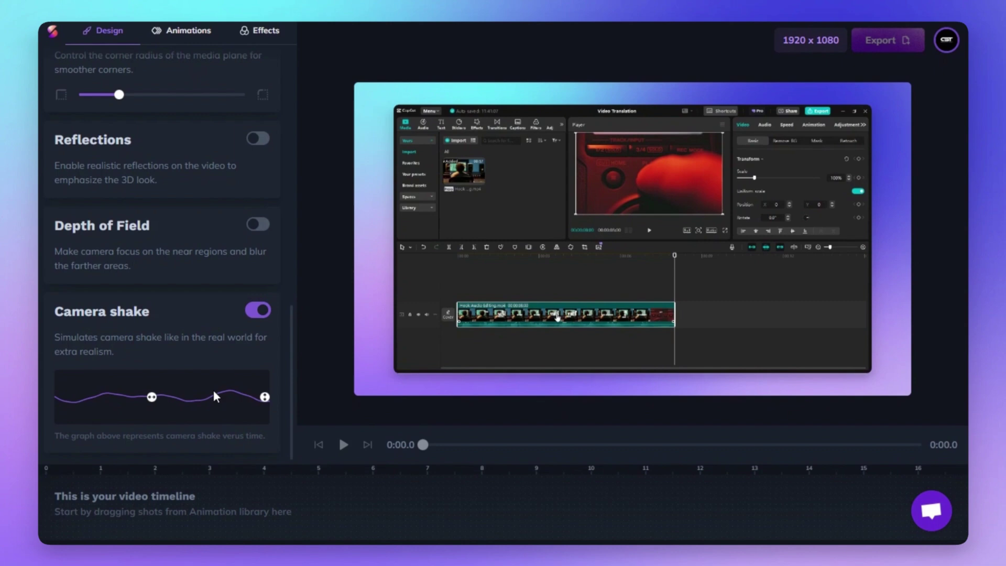
pyautogui.click(154, 404)
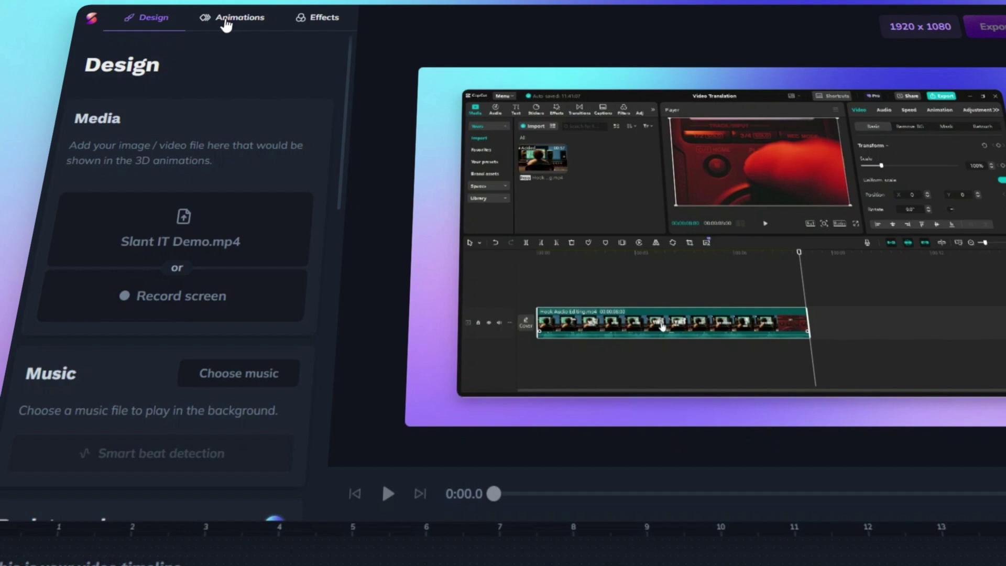
# Step: Show the animation library and collapse the Close-ups group to view all animation categories
pyautogui.click(227, 21)
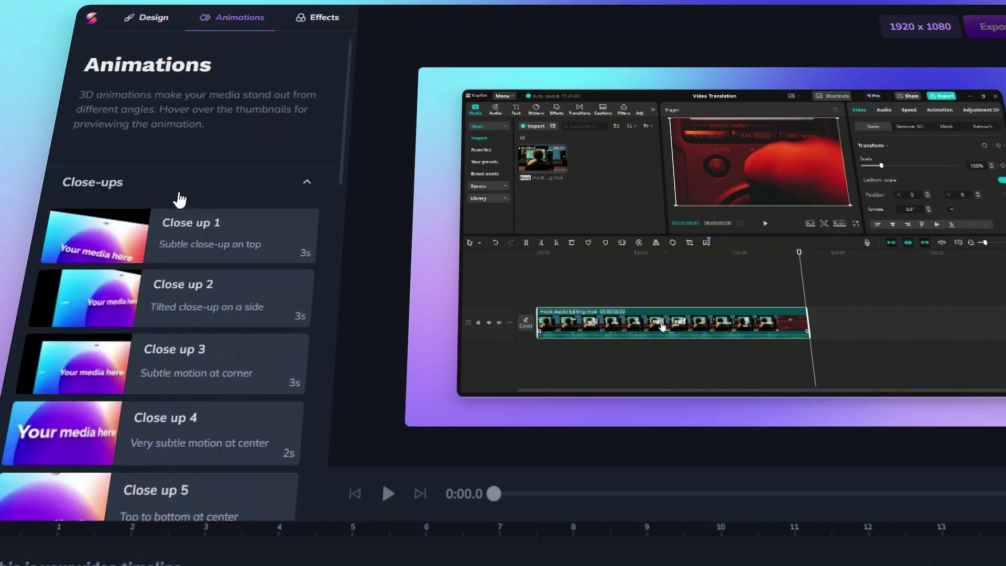
pyautogui.click(192, 184)
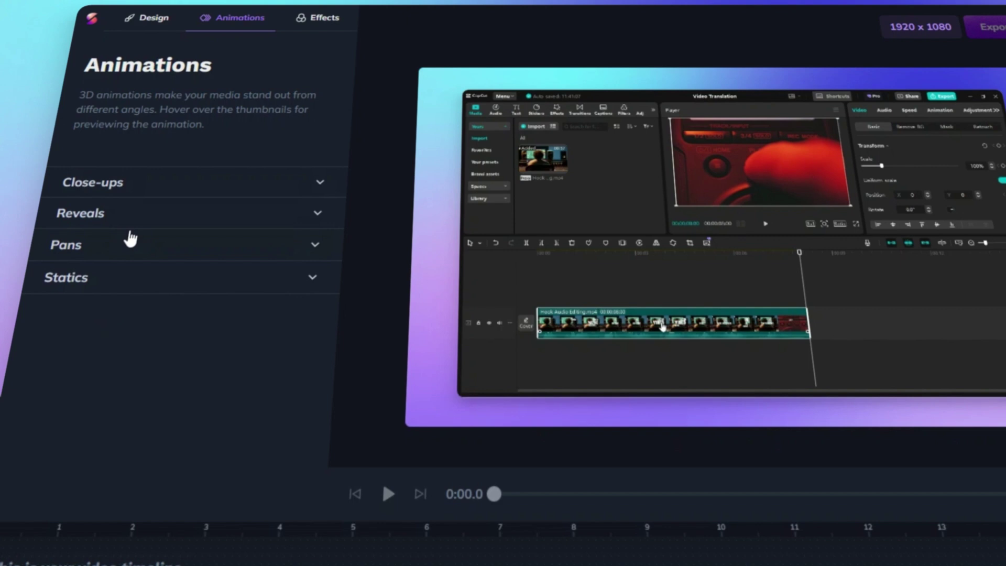
# Step: Add the Close up 6 animation from the Close-ups category to the timeline and preview its playback
pyautogui.click(146, 196)
pyautogui.scroll(-6, 178, 263)
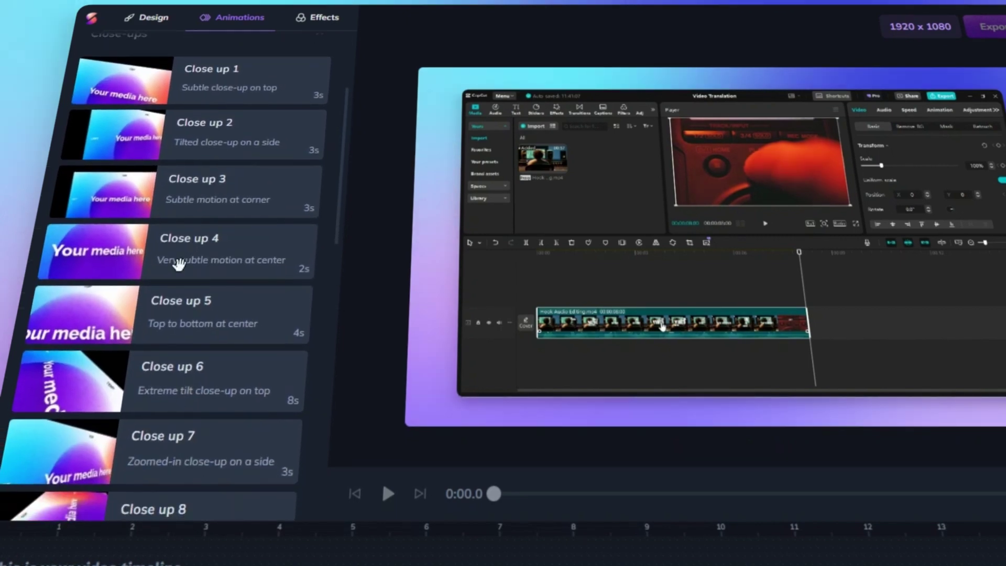
pyautogui.scroll(-2, 178, 263)
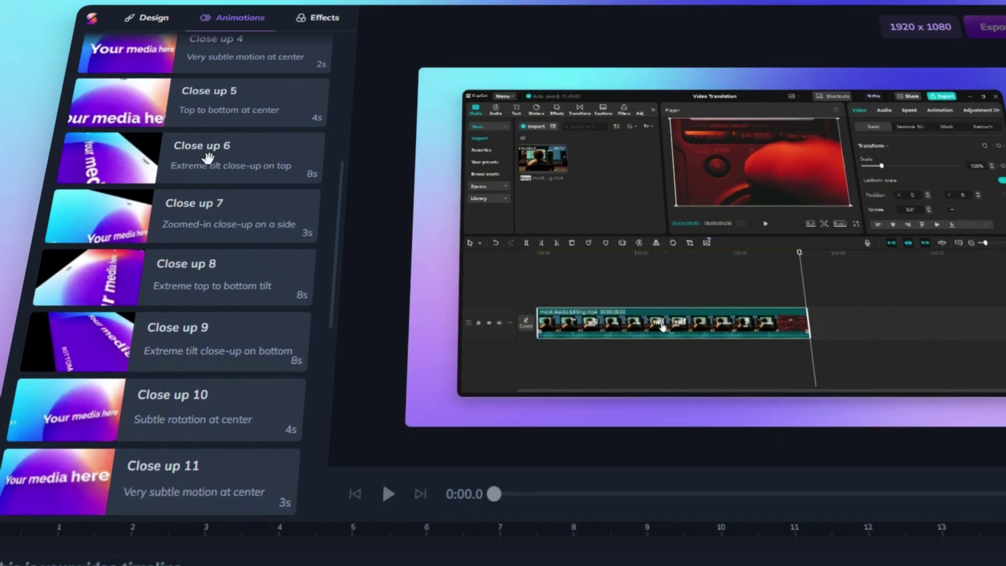
pyautogui.click(208, 157)
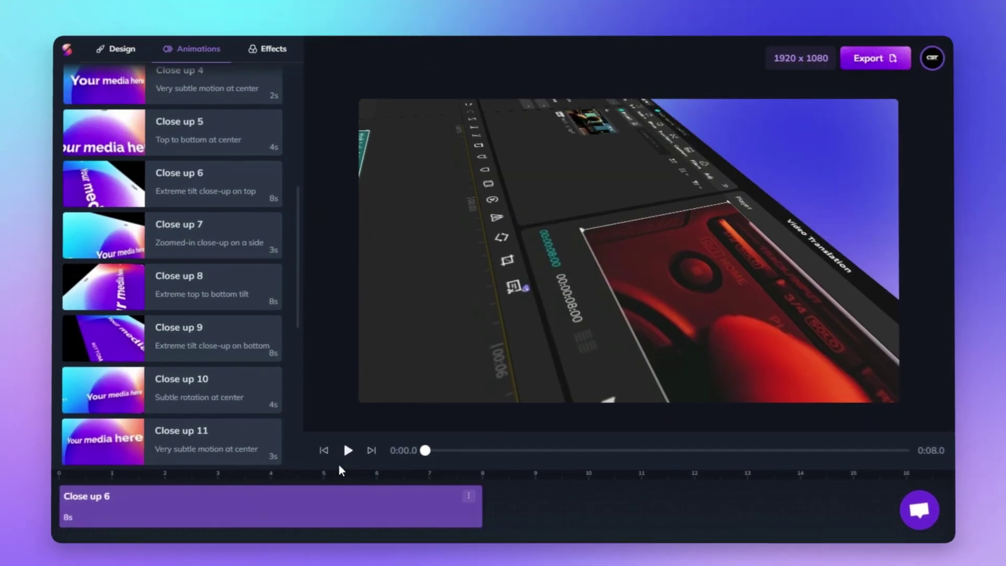
pyautogui.click(392, 496)
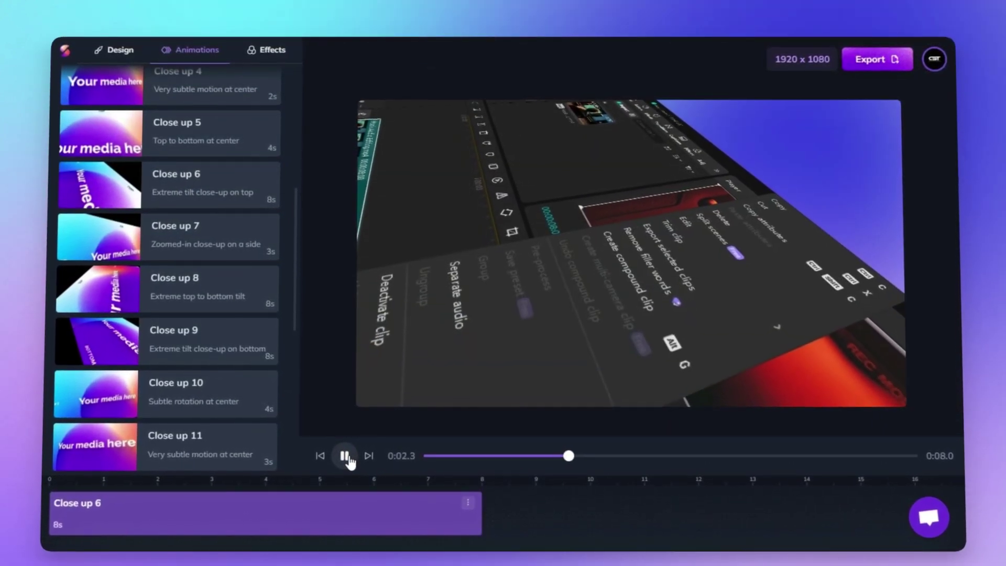
pyautogui.click(345, 457)
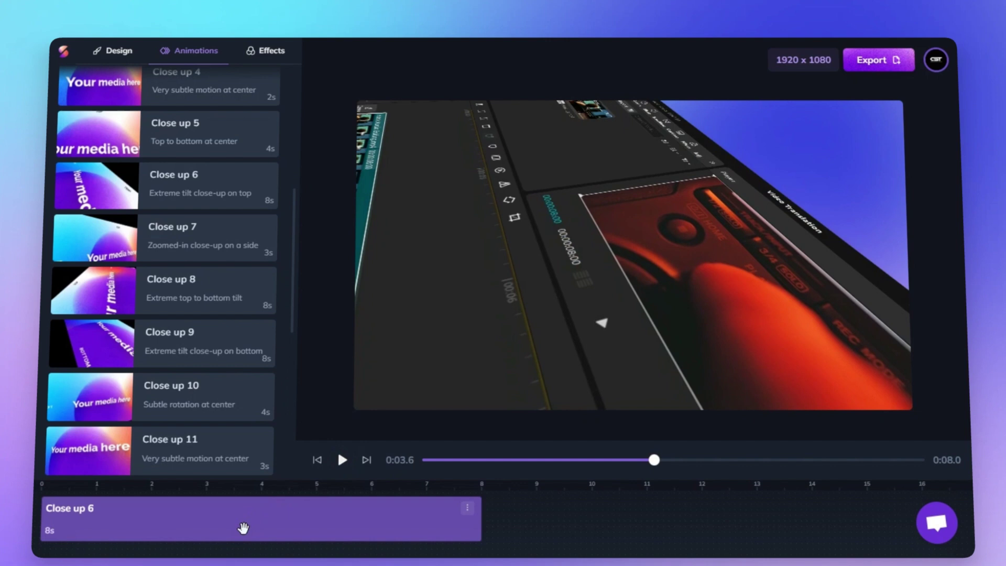
# Step: Flip the Close up 6 animation horizontally in its individual settings
pyautogui.click(243, 526)
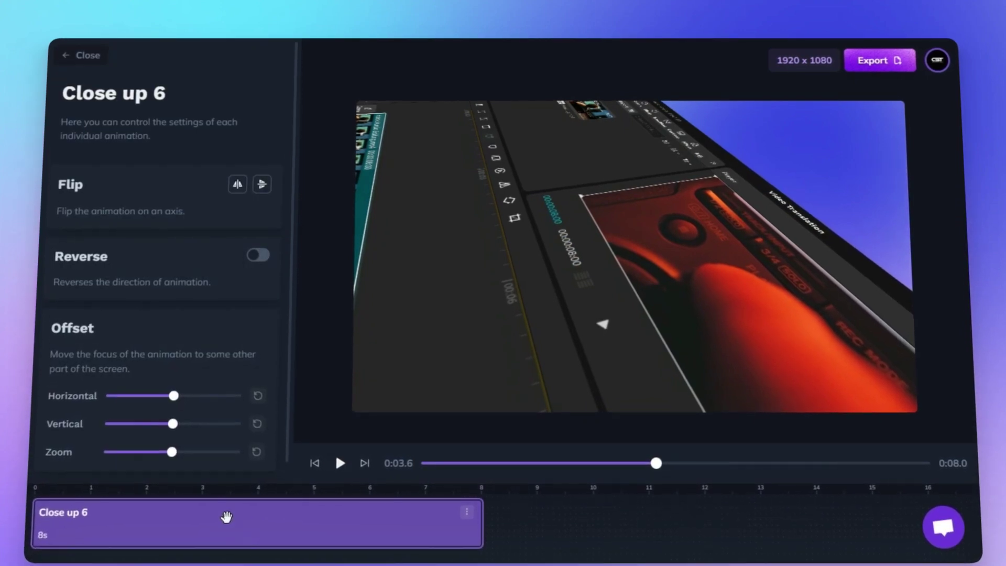
pyautogui.scroll(-1, 210, 219)
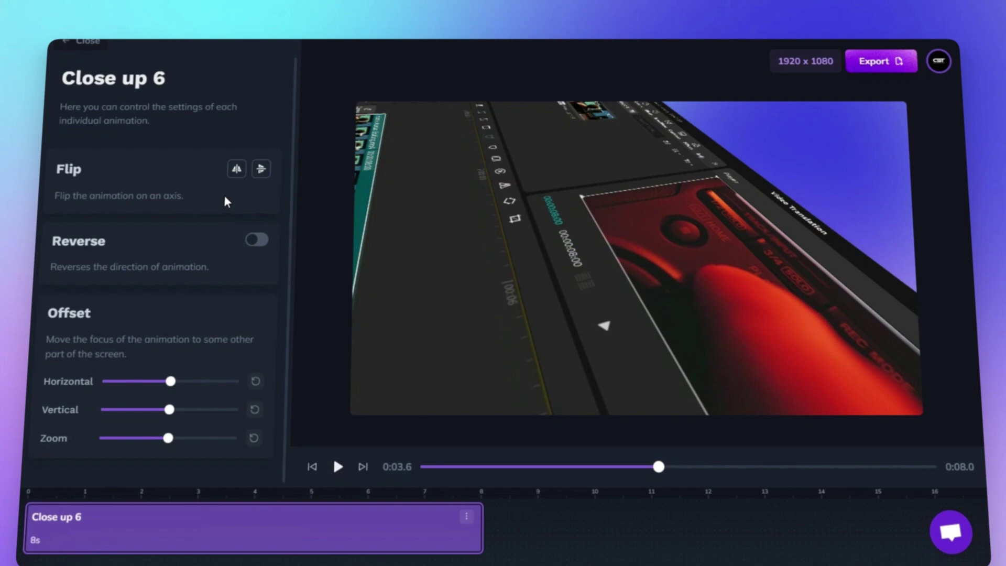
pyautogui.click(236, 170)
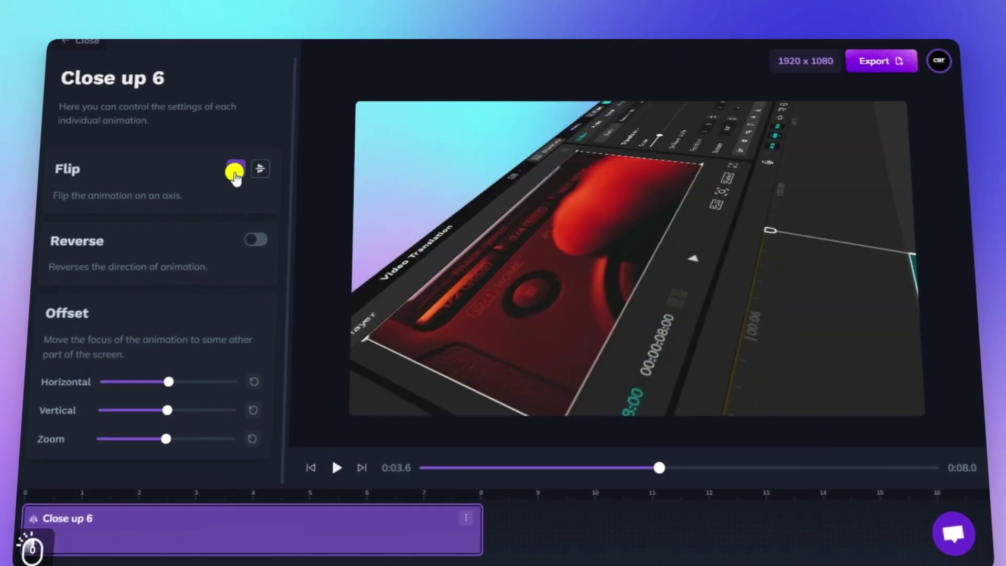
# Step: Try flipping the Close up 6 animation vertically and reversing its direction
pyautogui.click(259, 168)
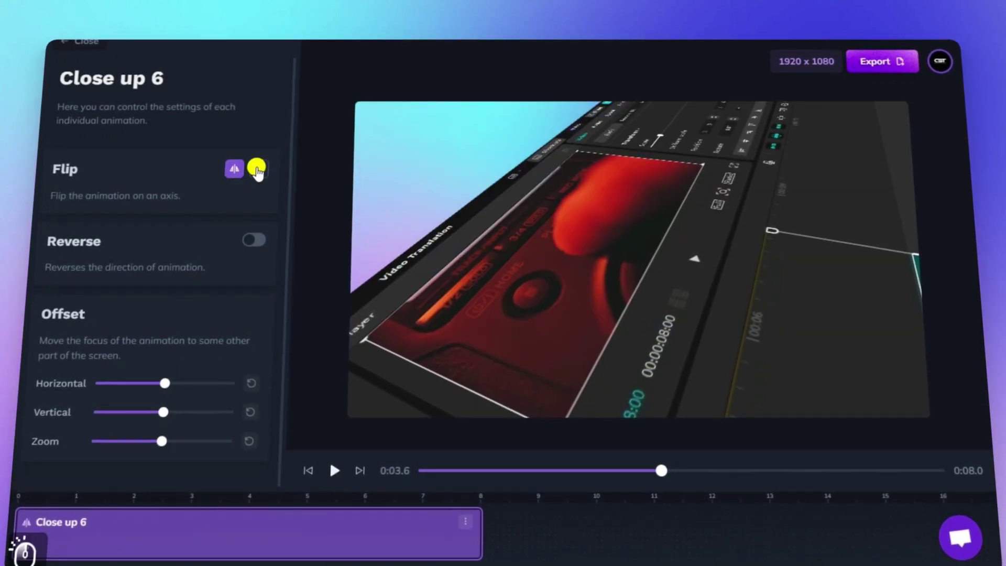
pyautogui.click(258, 169)
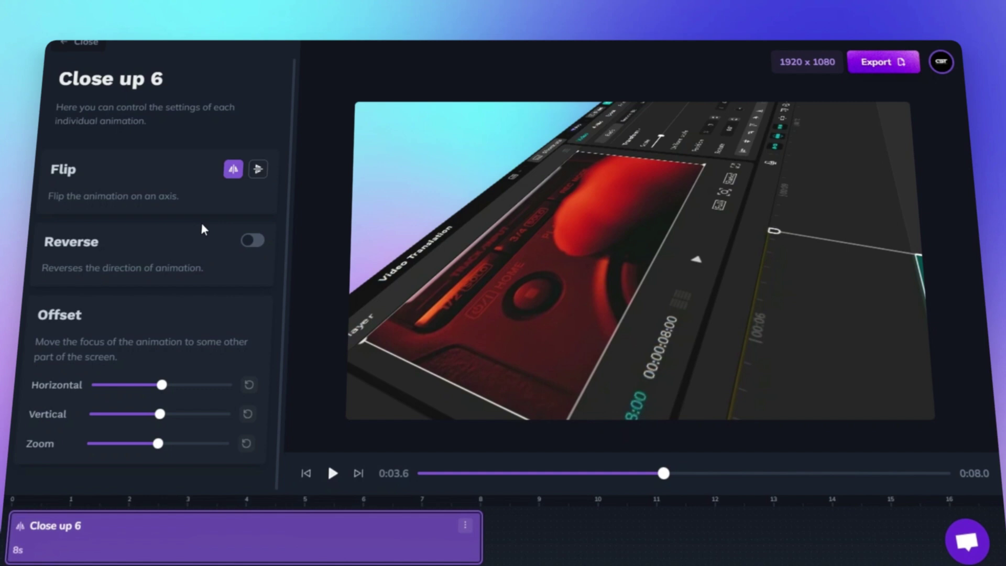
pyautogui.click(248, 241)
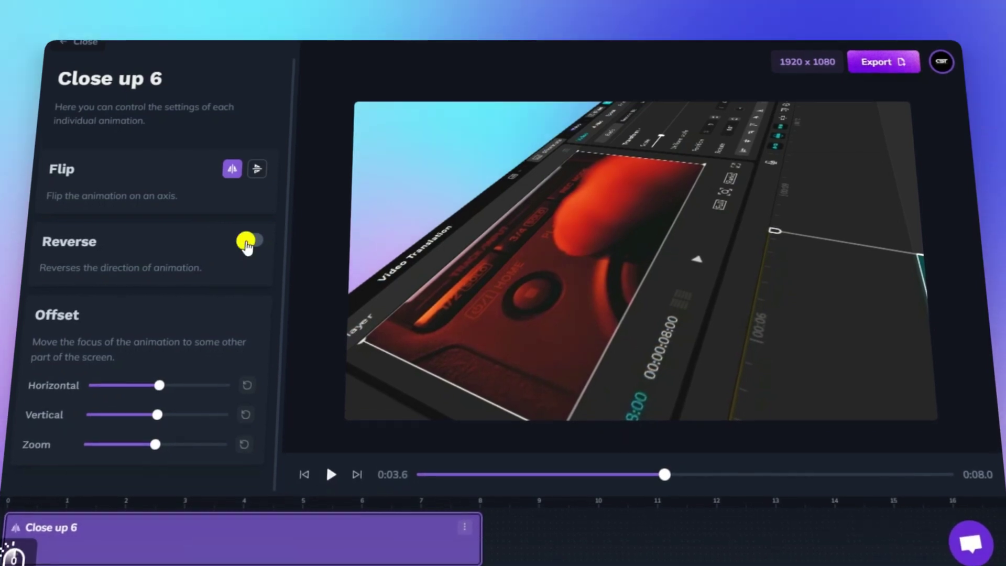
pyautogui.click(248, 242)
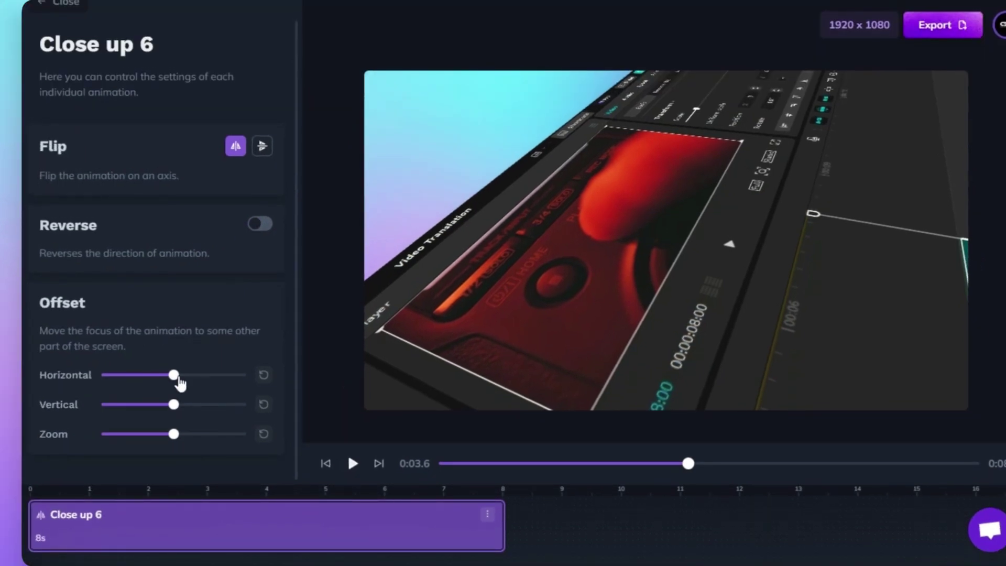
# Step: Reduce Close up 6's horizontal, vertical and zoom offsets slightly below the midpoint, preview the animation, and leave its settings
pyautogui.moveTo(174, 375); pyautogui.dragTo(161, 377)
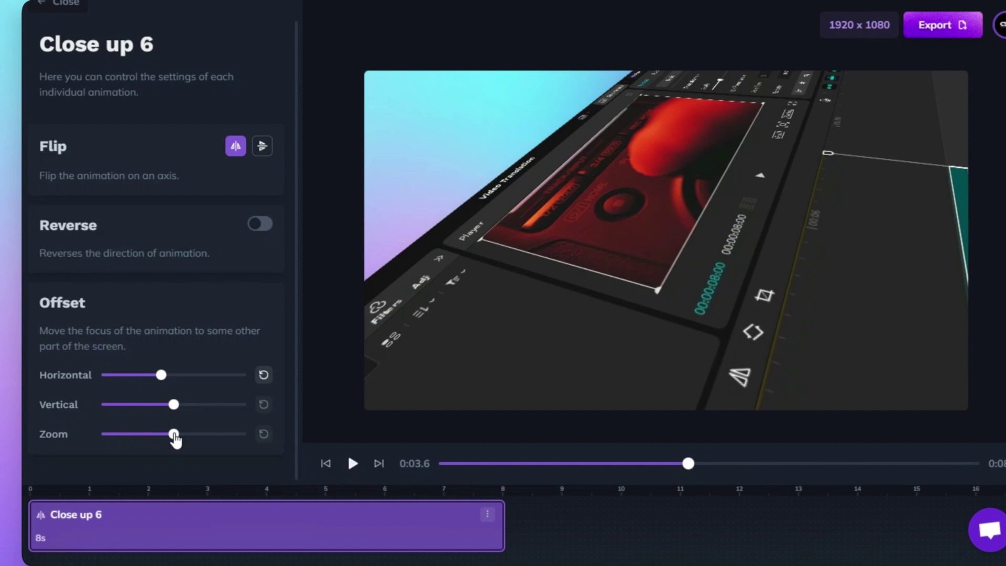
pyautogui.moveTo(175, 435); pyautogui.dragTo(155, 409)
pyautogui.click(354, 464)
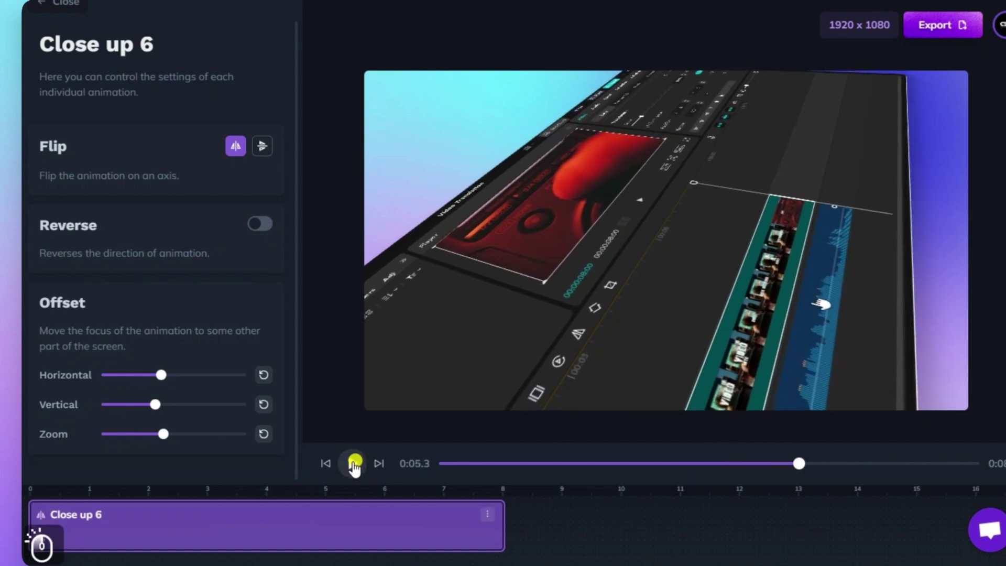
pyautogui.click(354, 463)
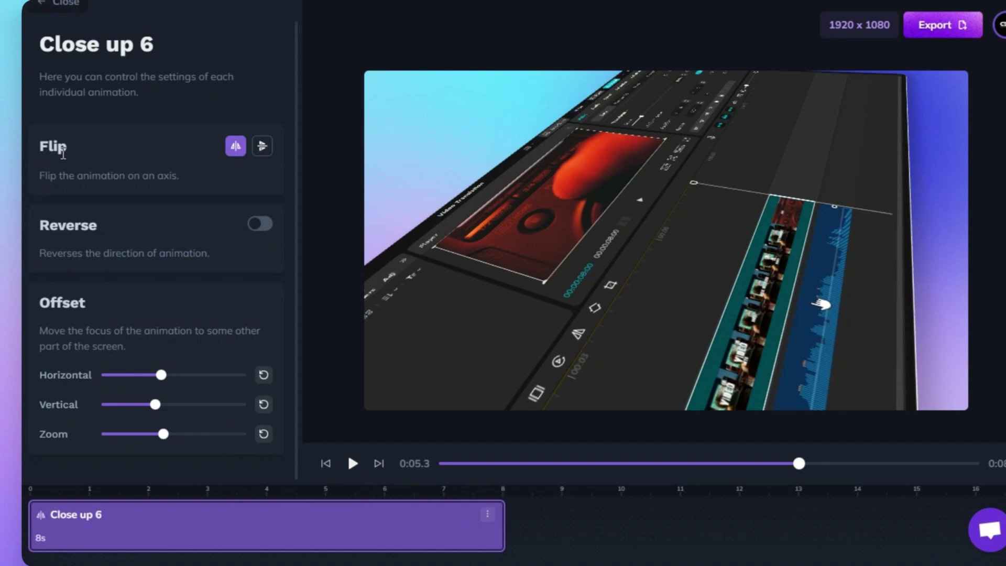
pyautogui.scroll(1, 74, 126)
pyautogui.click(58, 20)
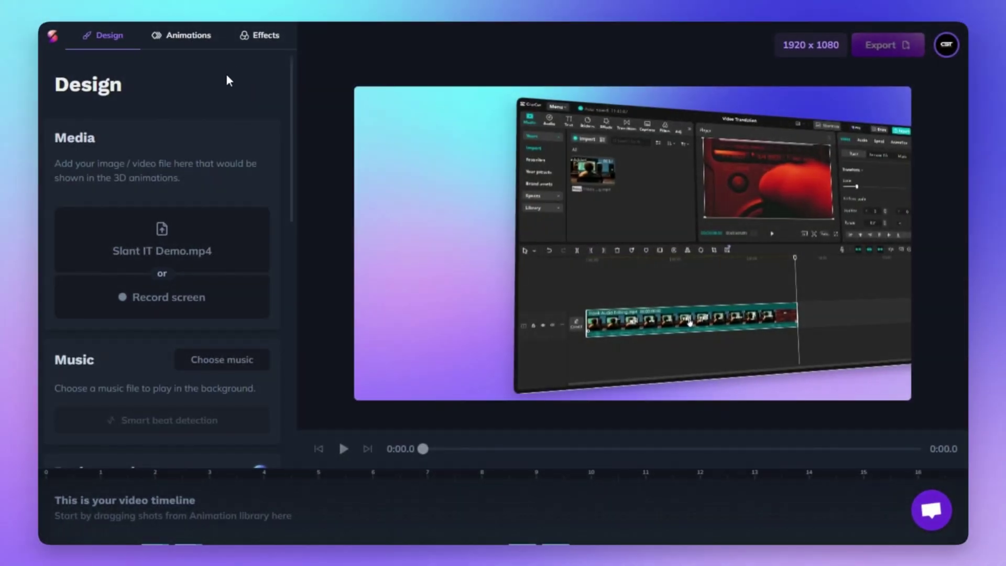
# Step: Add the Pan 3 animation from the Pans category to the empty timeline and play it through
pyautogui.click(198, 32)
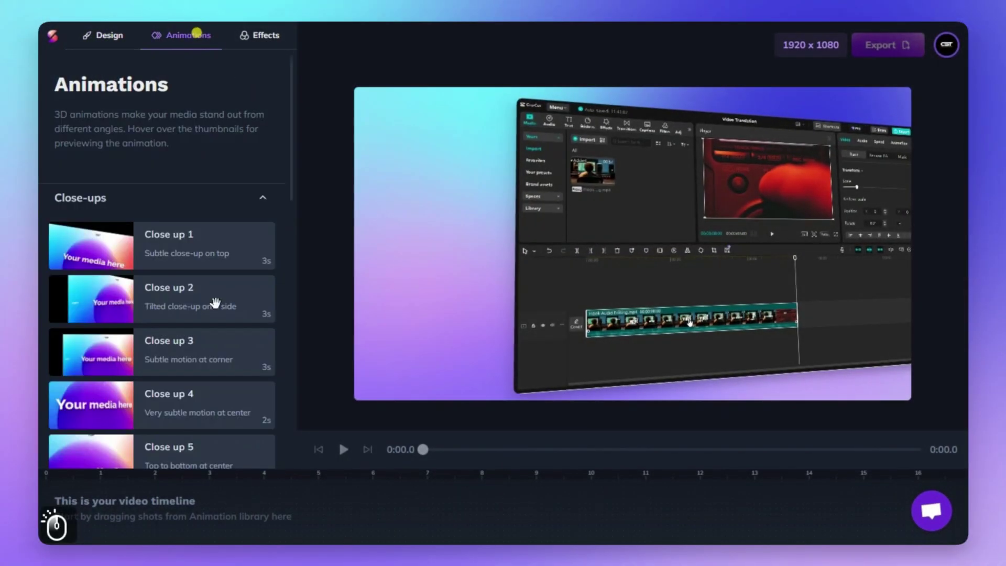
pyautogui.scroll(-2, 209, 283)
pyautogui.click(176, 136)
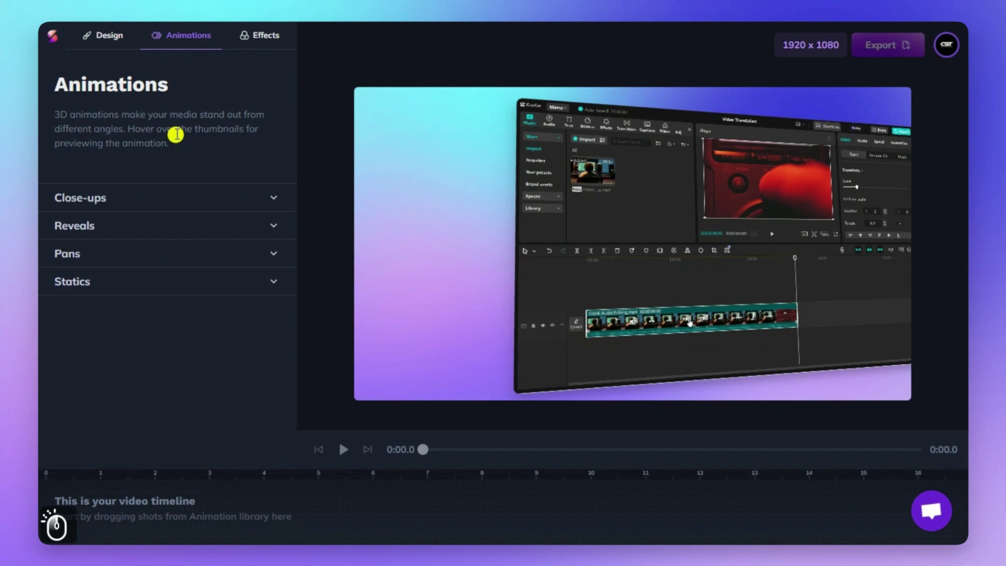
pyautogui.click(102, 254)
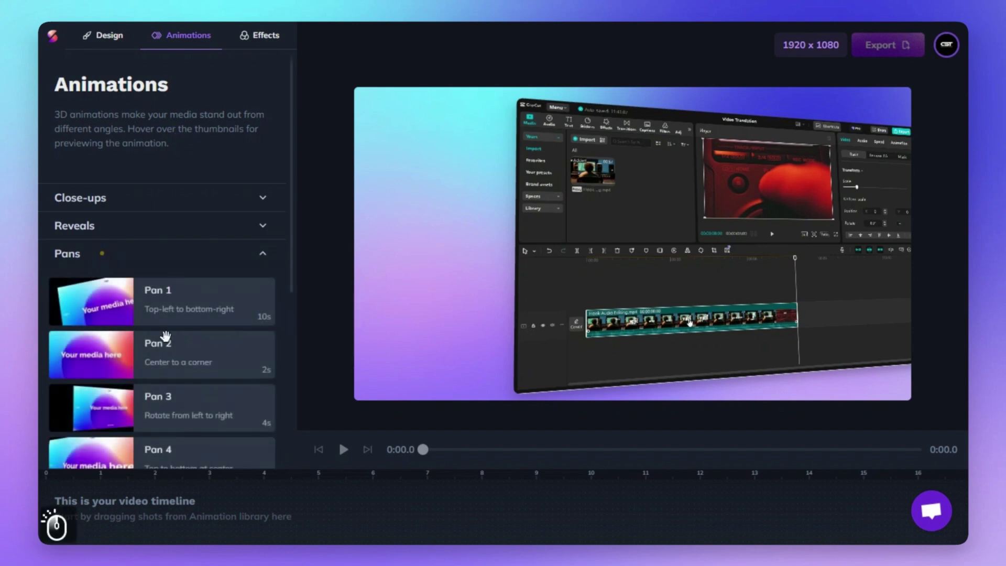
pyautogui.scroll(-1, 166, 338)
pyautogui.click(169, 360)
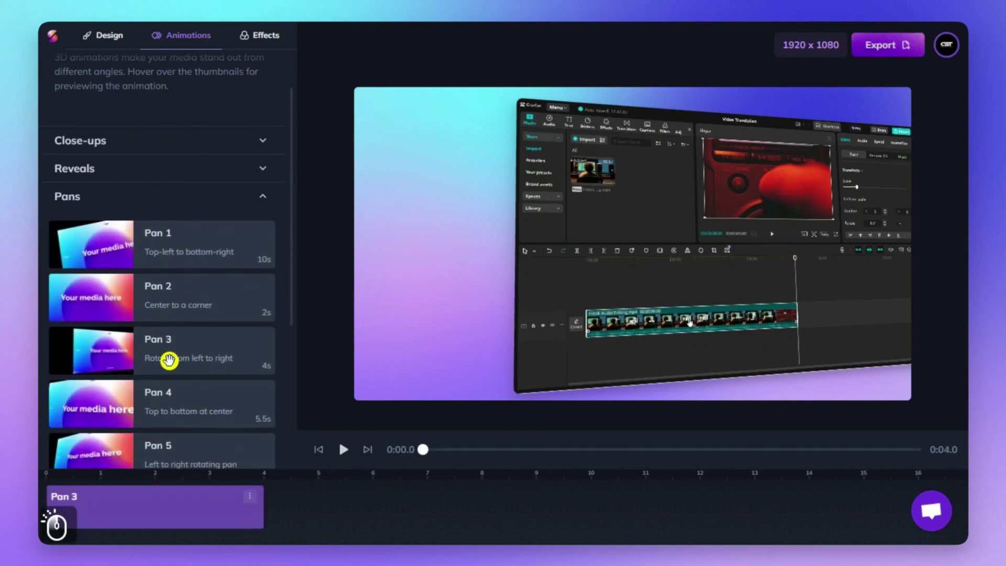
pyautogui.click(344, 449)
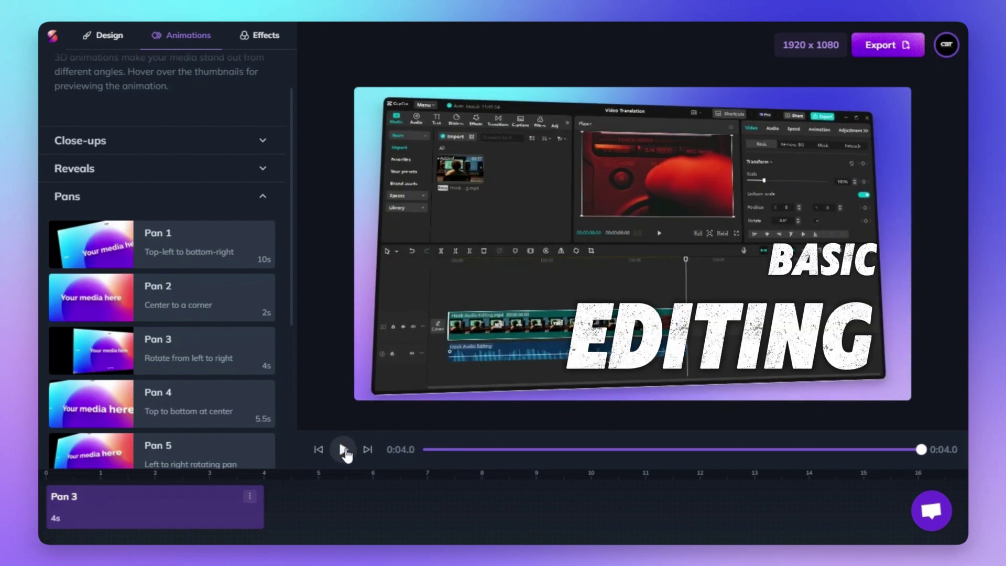
# Step: Add the Pan 5 animation after Pan 3 on the timeline and play back the new segment
pyautogui.scroll(-2, 200, 414)
pyautogui.click(164, 373)
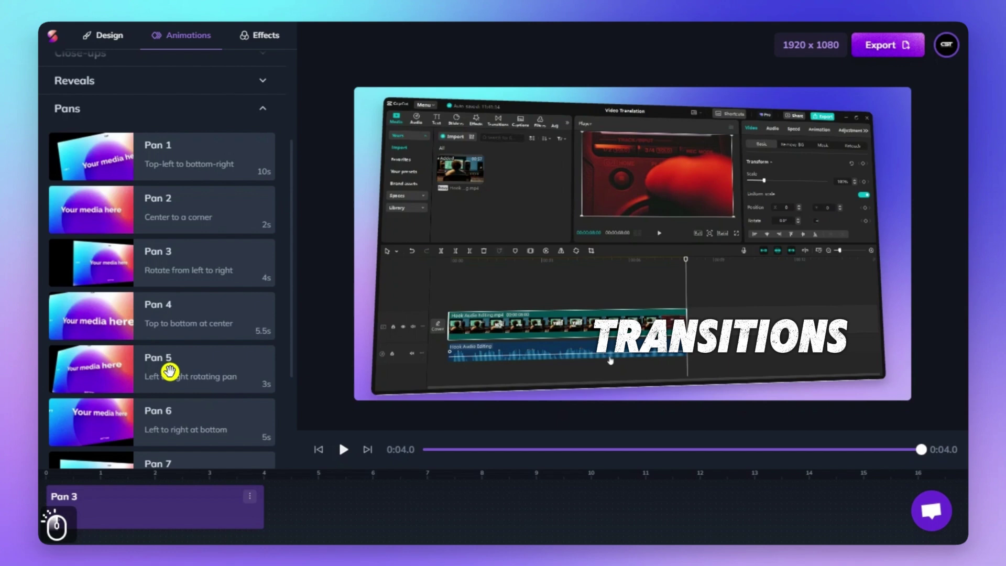
pyautogui.click(343, 449)
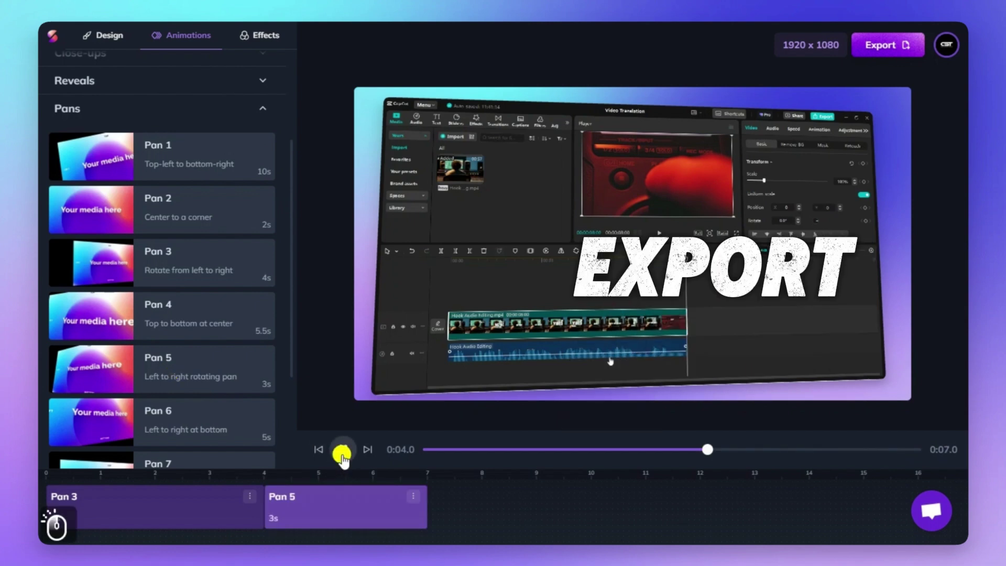
pyautogui.click(368, 450)
pyautogui.click(343, 449)
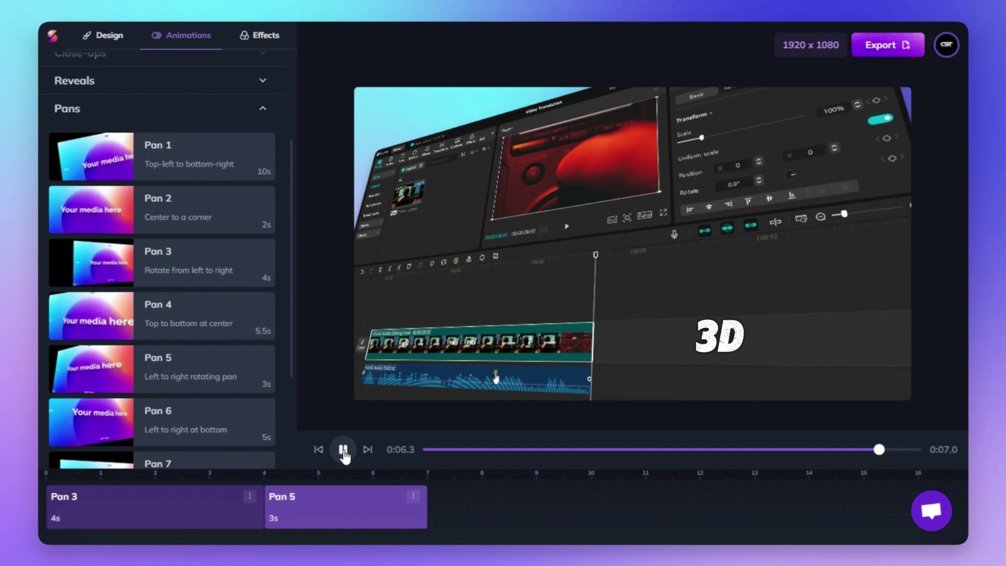
# Step: Add the Pan 6 animation after Pan 5 on the timeline and preview its playback
pyautogui.scroll(-1, 168, 376)
pyautogui.scroll(-1, 168, 376)
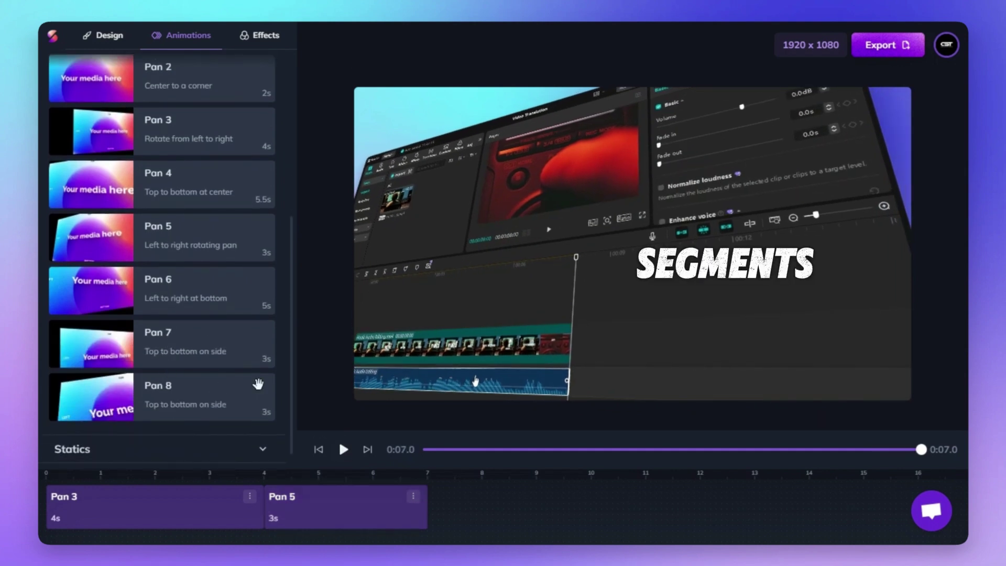
pyautogui.click(186, 298)
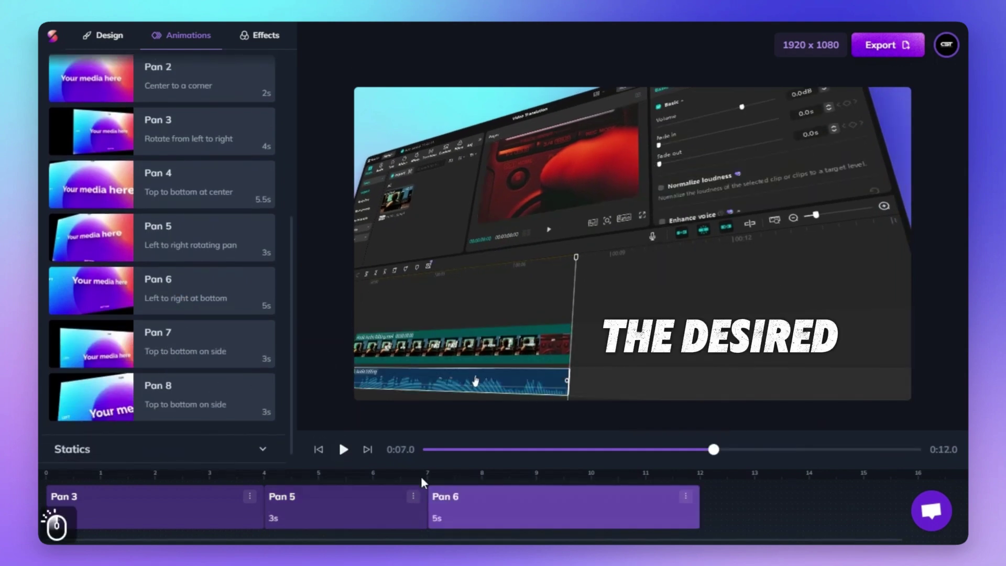
pyautogui.click(343, 449)
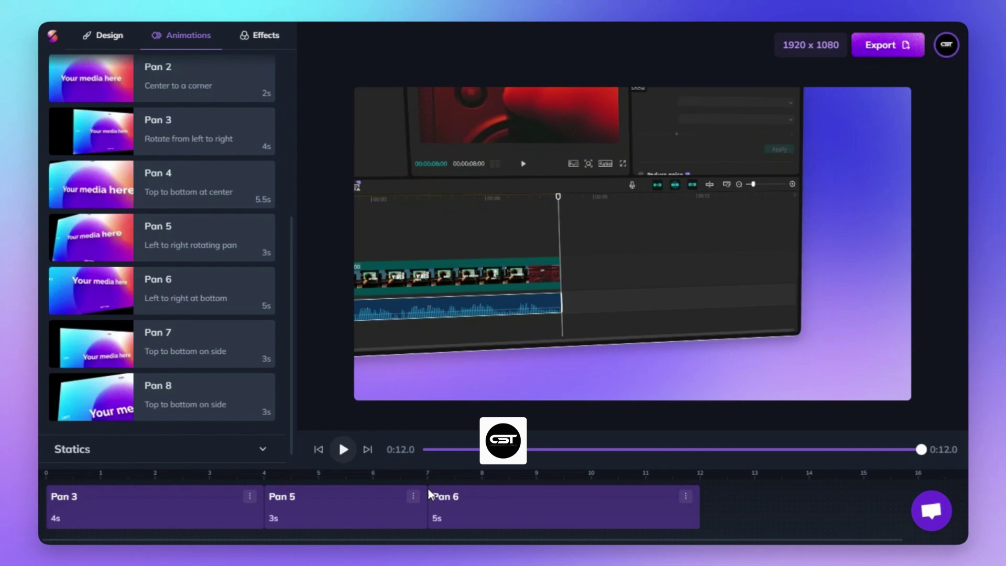
# Step: Lengthen the Pan 5 segment on the timeline so it ends at about 9 seconds
pyautogui.moveTo(427, 508); pyautogui.dragTo(548, 522)
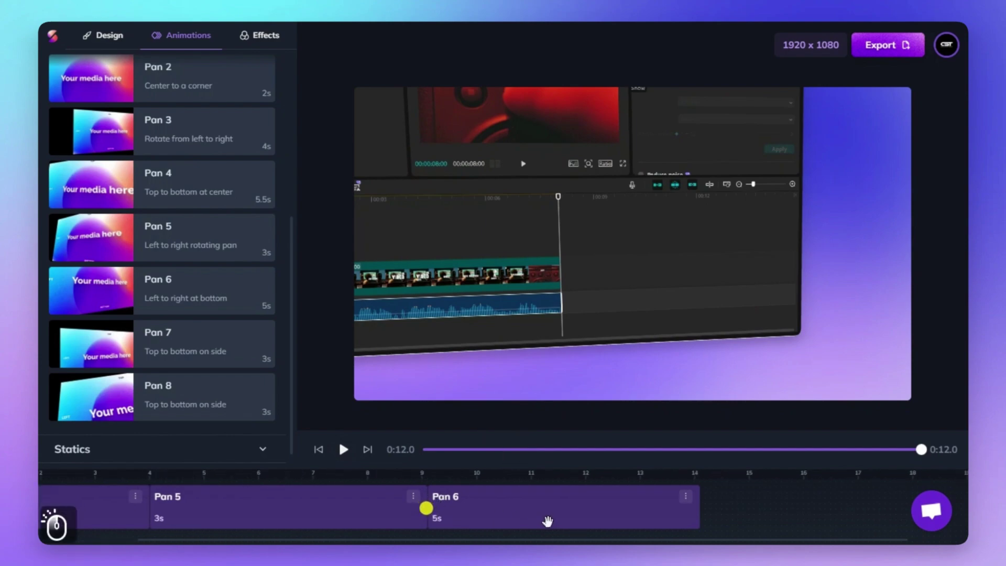